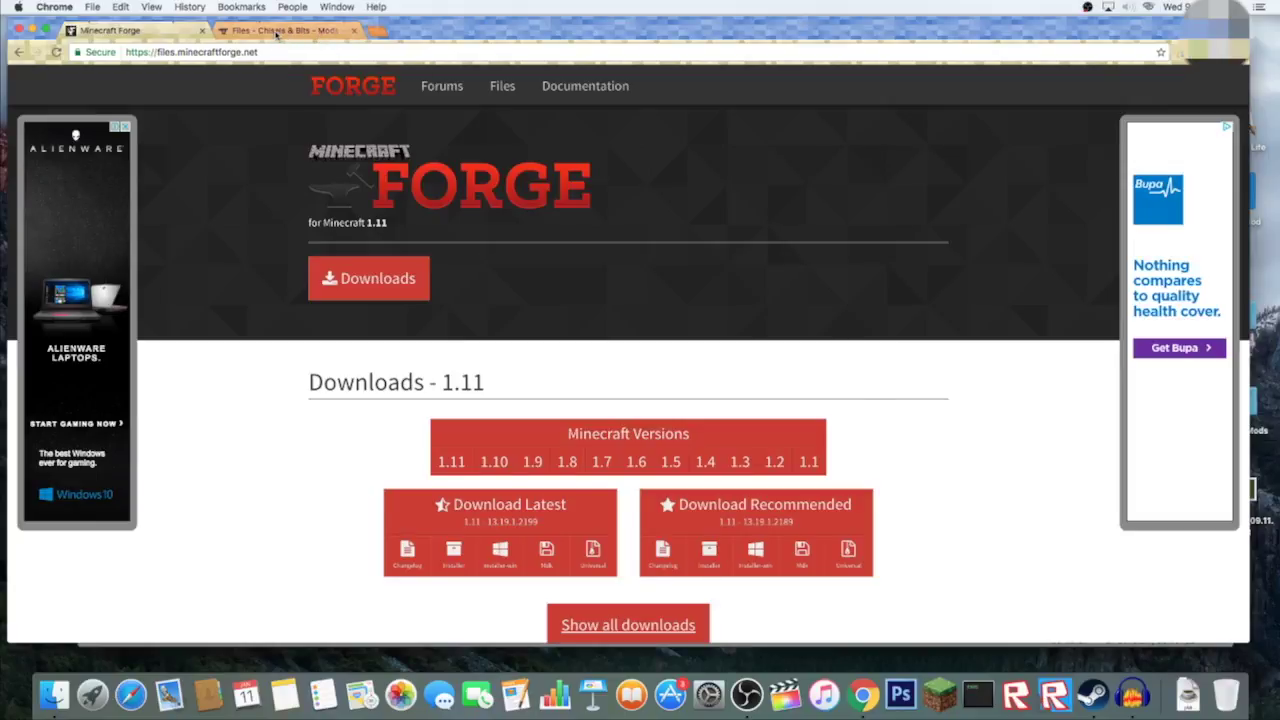
Browse the Chisels & Bits files and overview pages, ending on the Forge 1.11 downloads tab.
click(278, 38)
scroll(461, 137, up, 5)
click(313, 284)
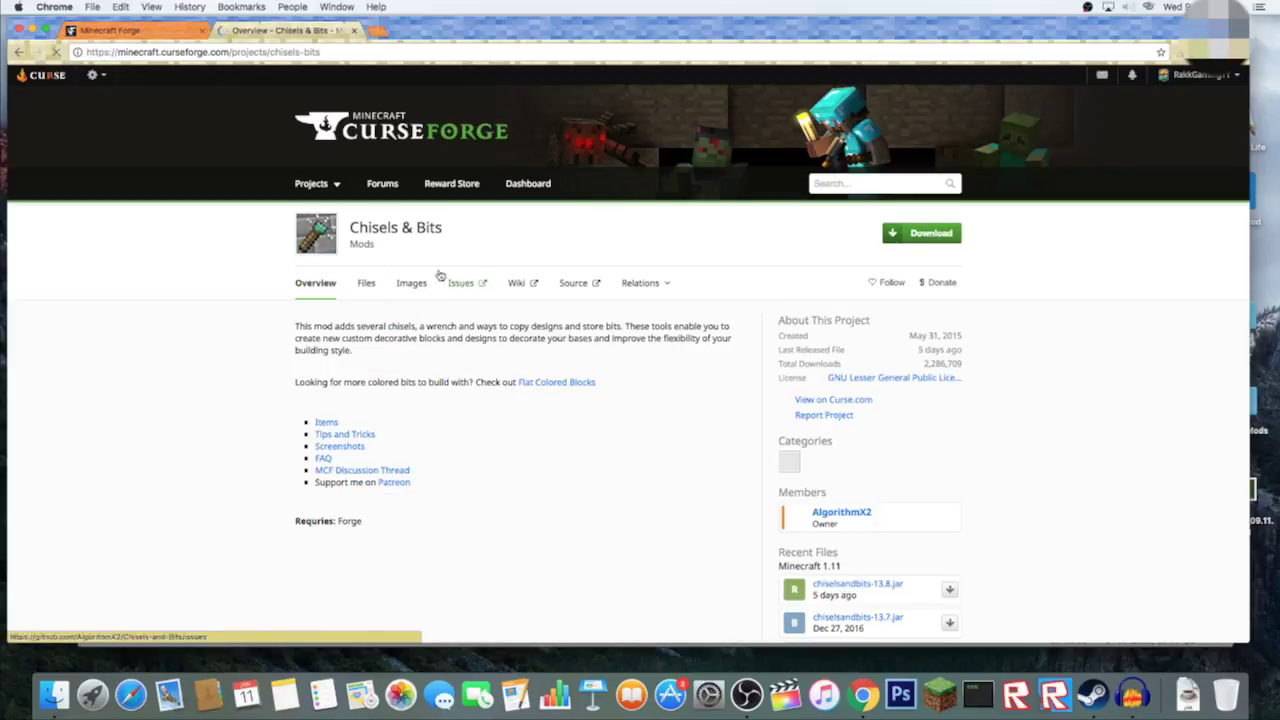
scroll(470, 290, down, 10)
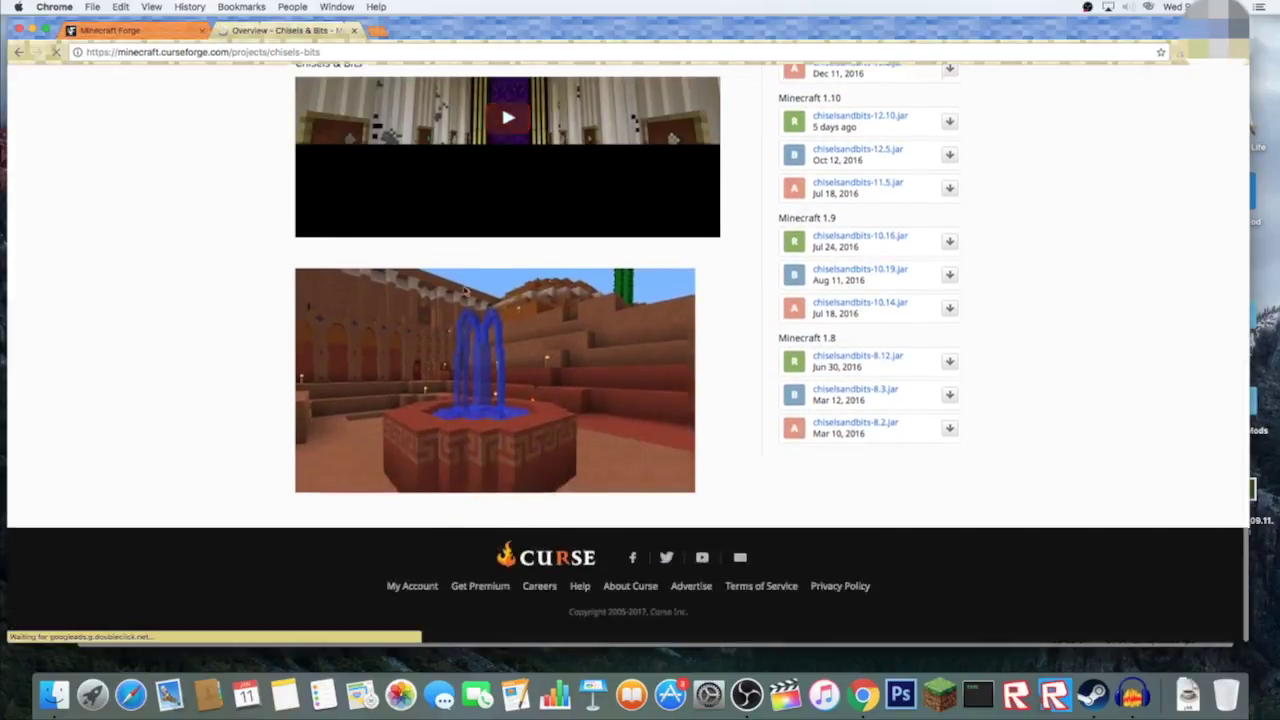
scroll(462, 292, up, 10)
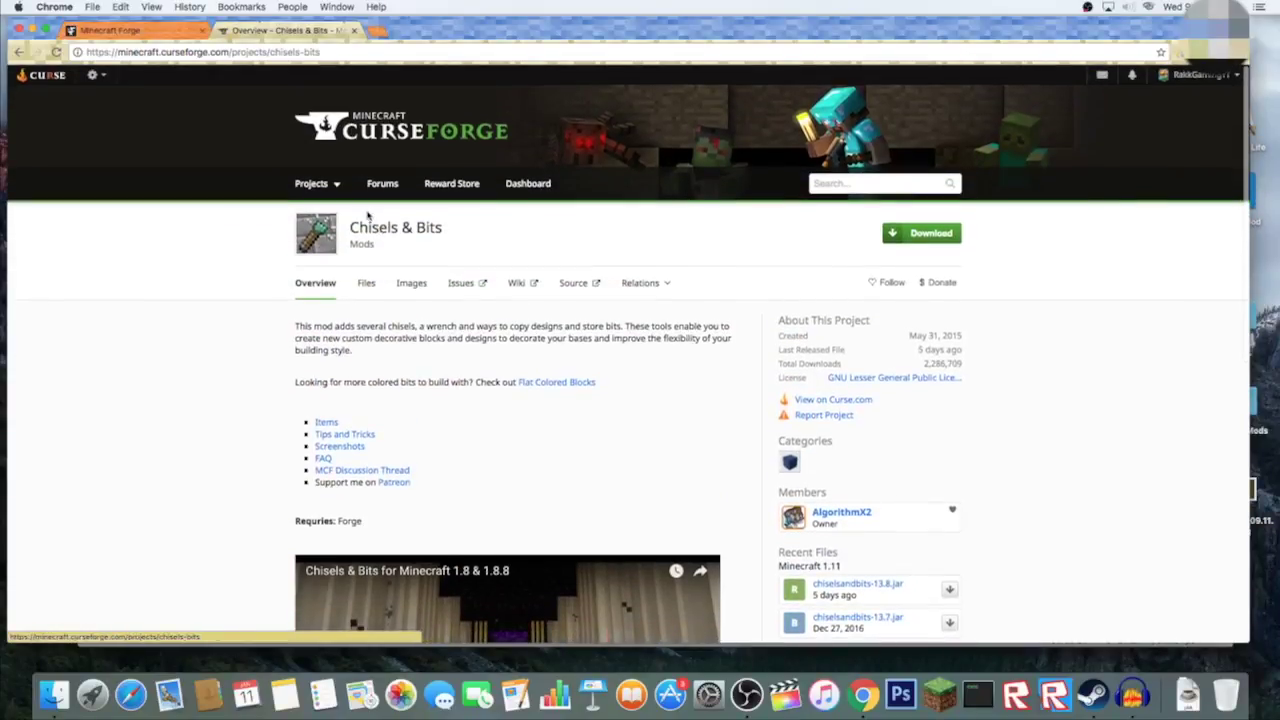
click(130, 30)
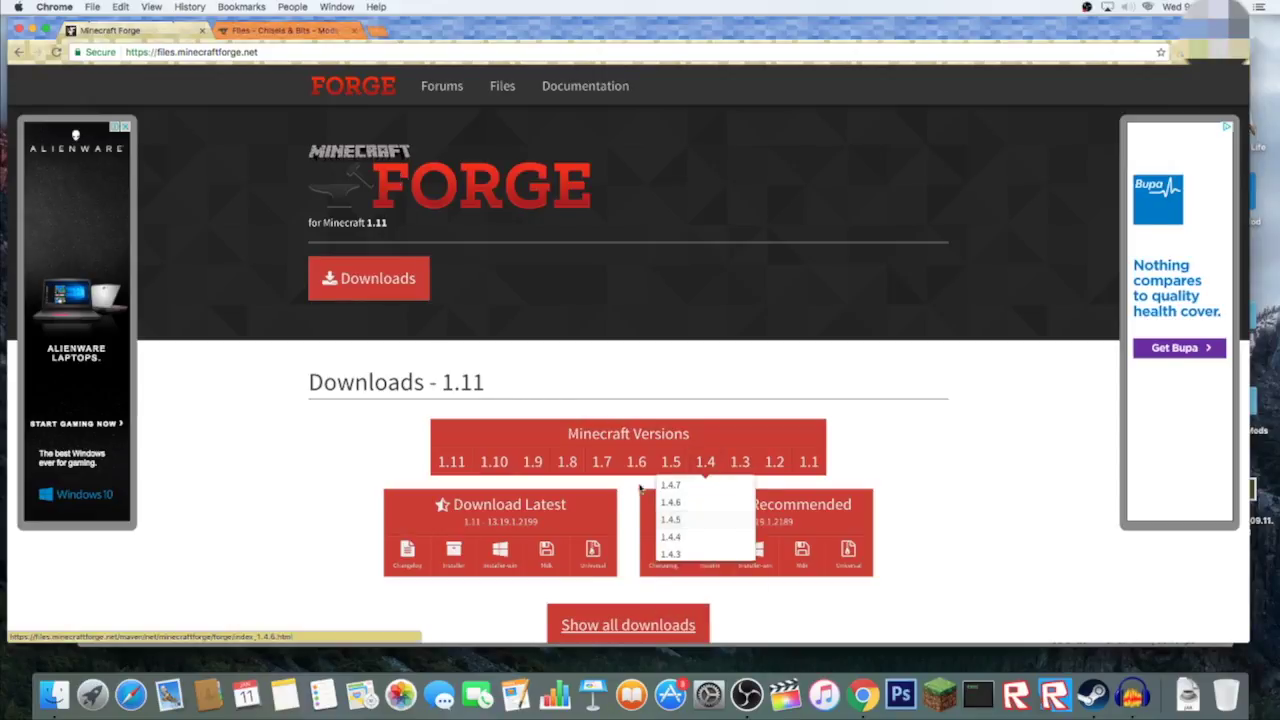
Request the recommended Forge 1.11 installer from files.minecraftforge.net.
key(ctrl+Tab)
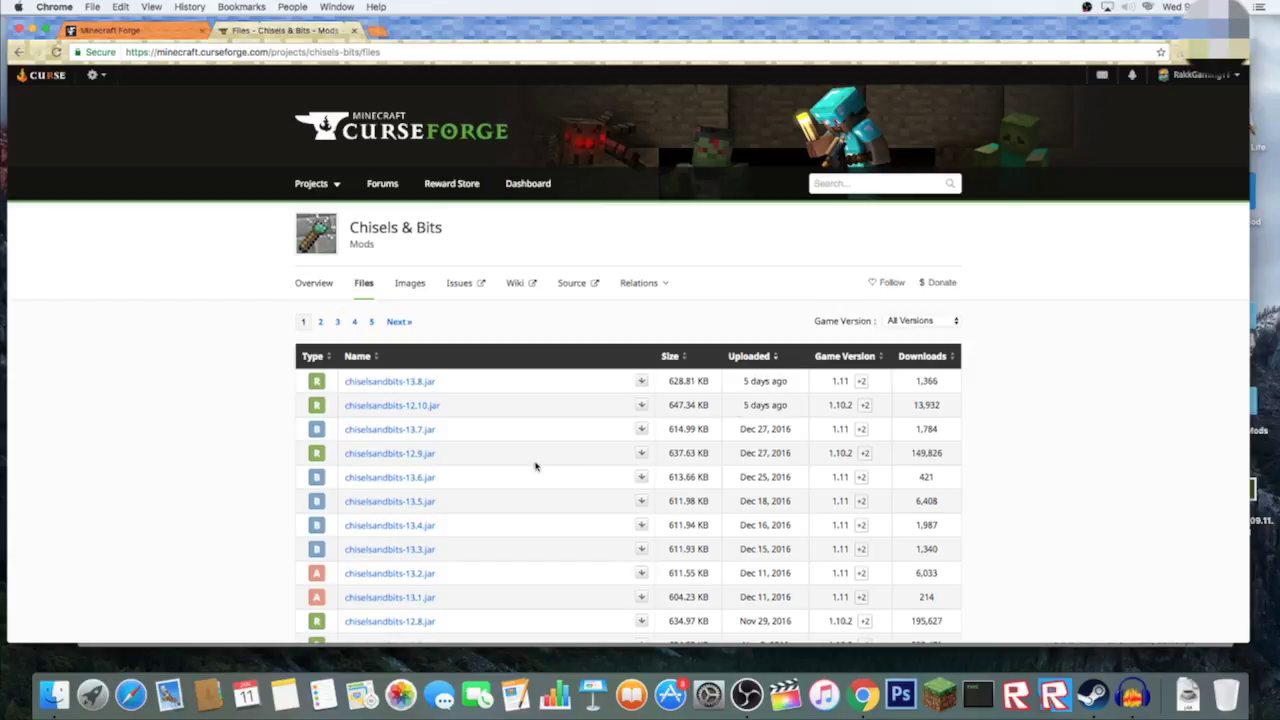
scroll(523, 466, down, 1)
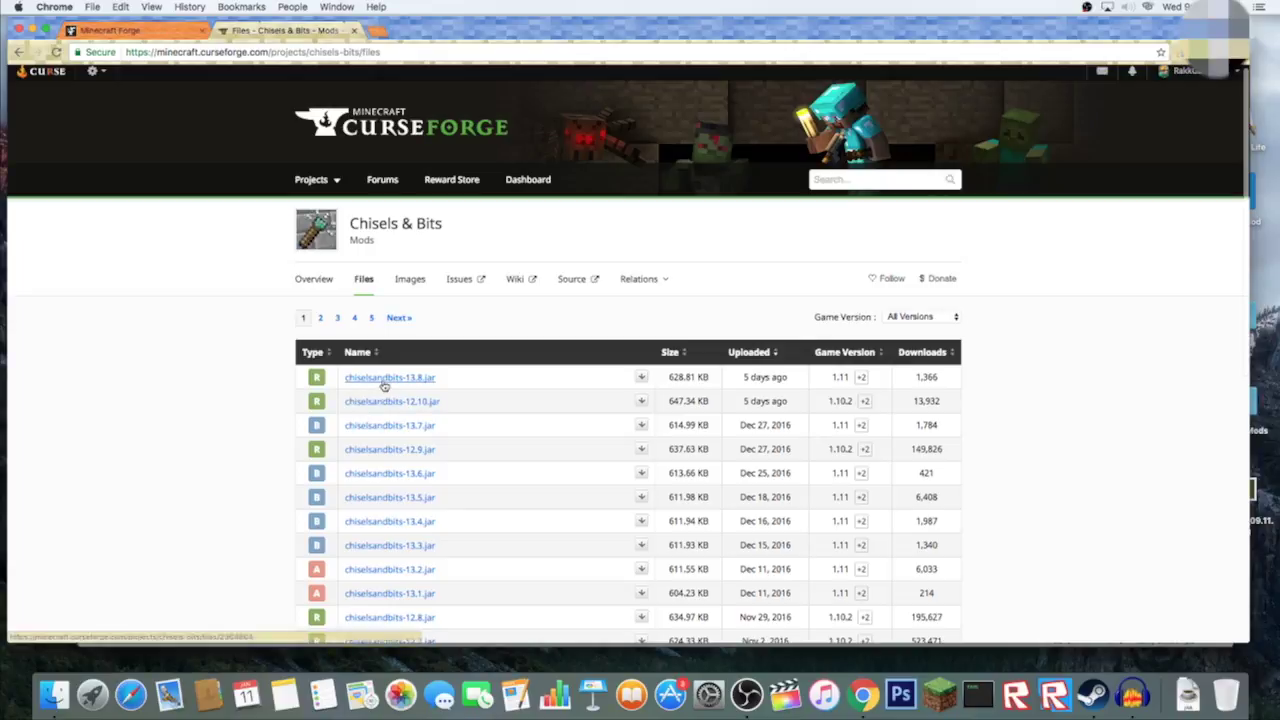
click(180, 31)
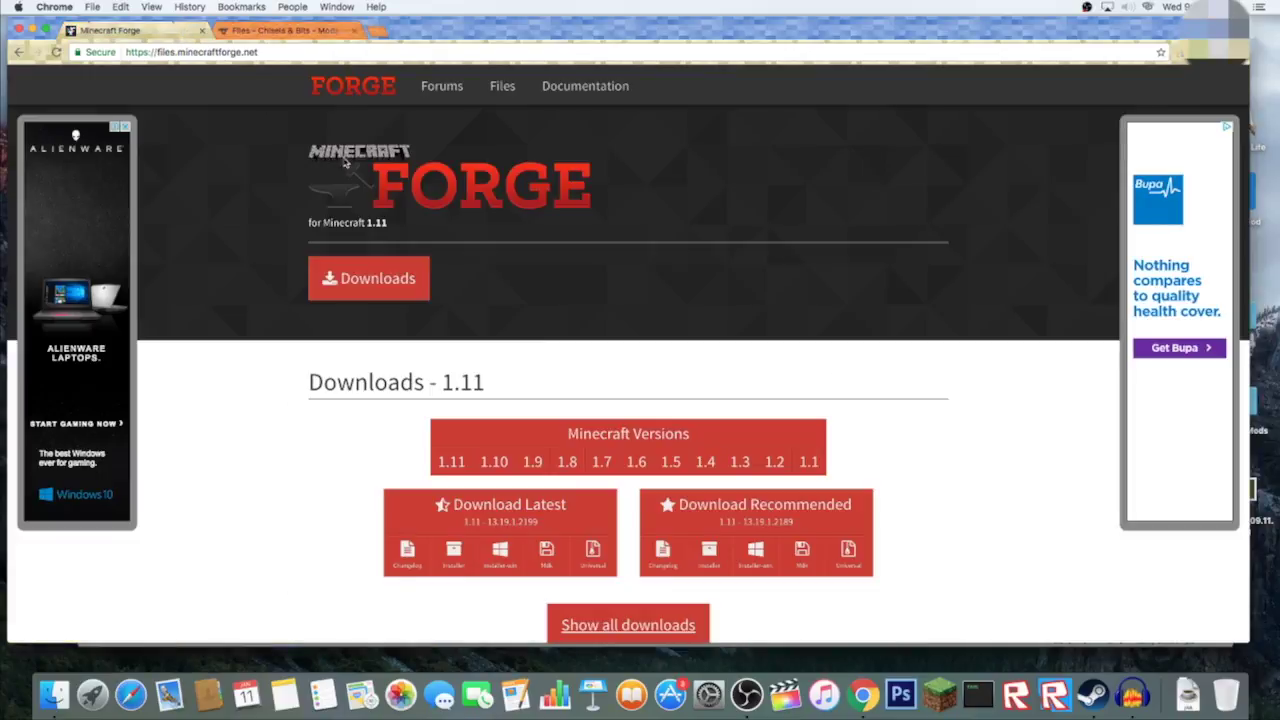
mouse_move(452, 462)
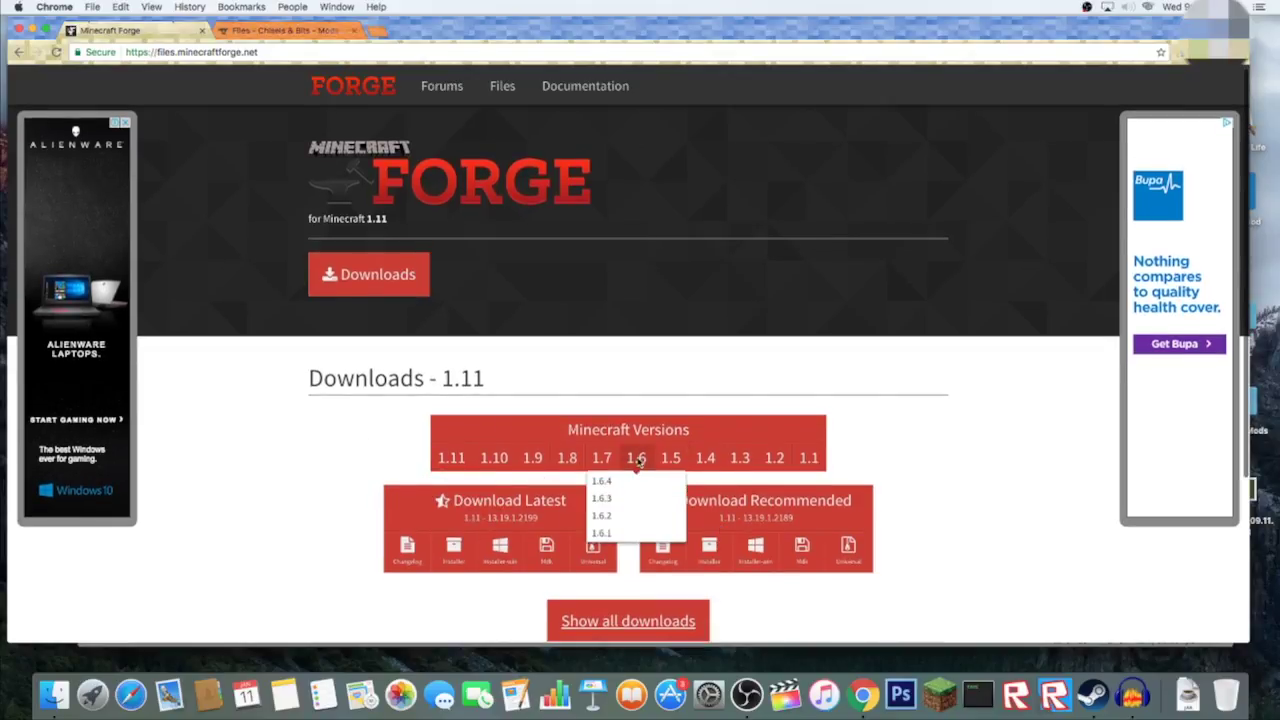
drag(670, 500, 903, 480)
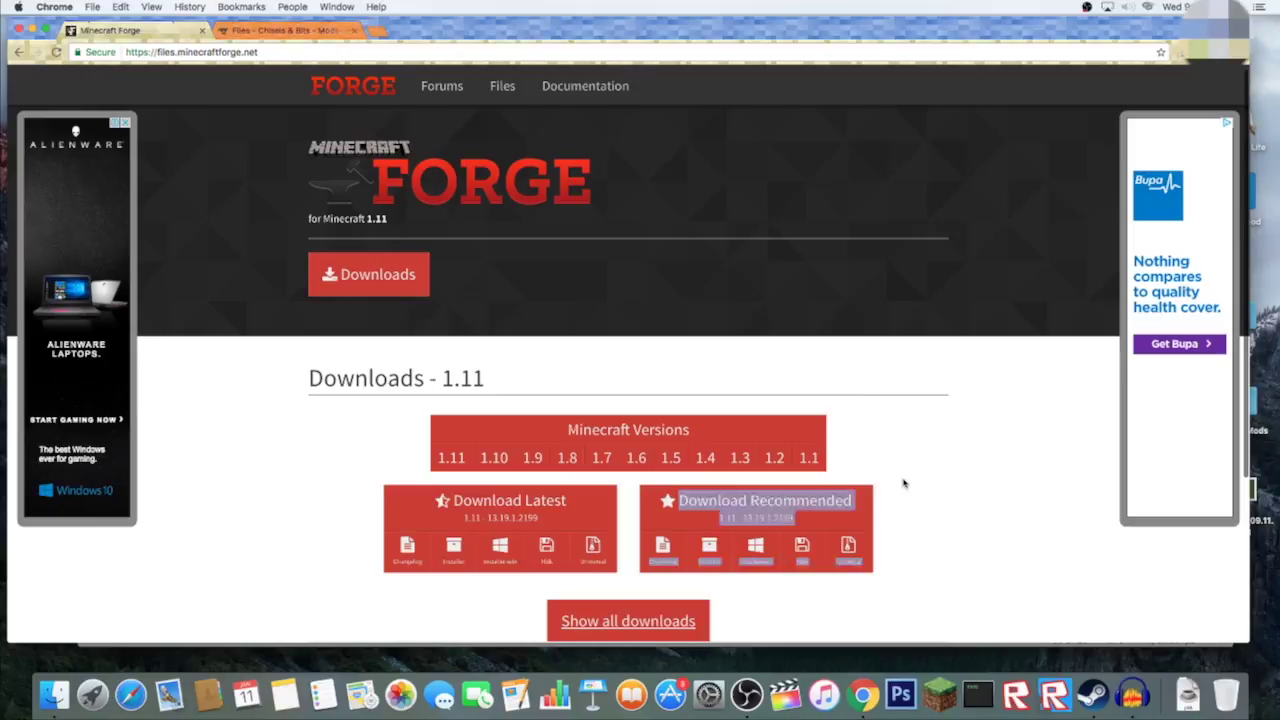
click(880, 481)
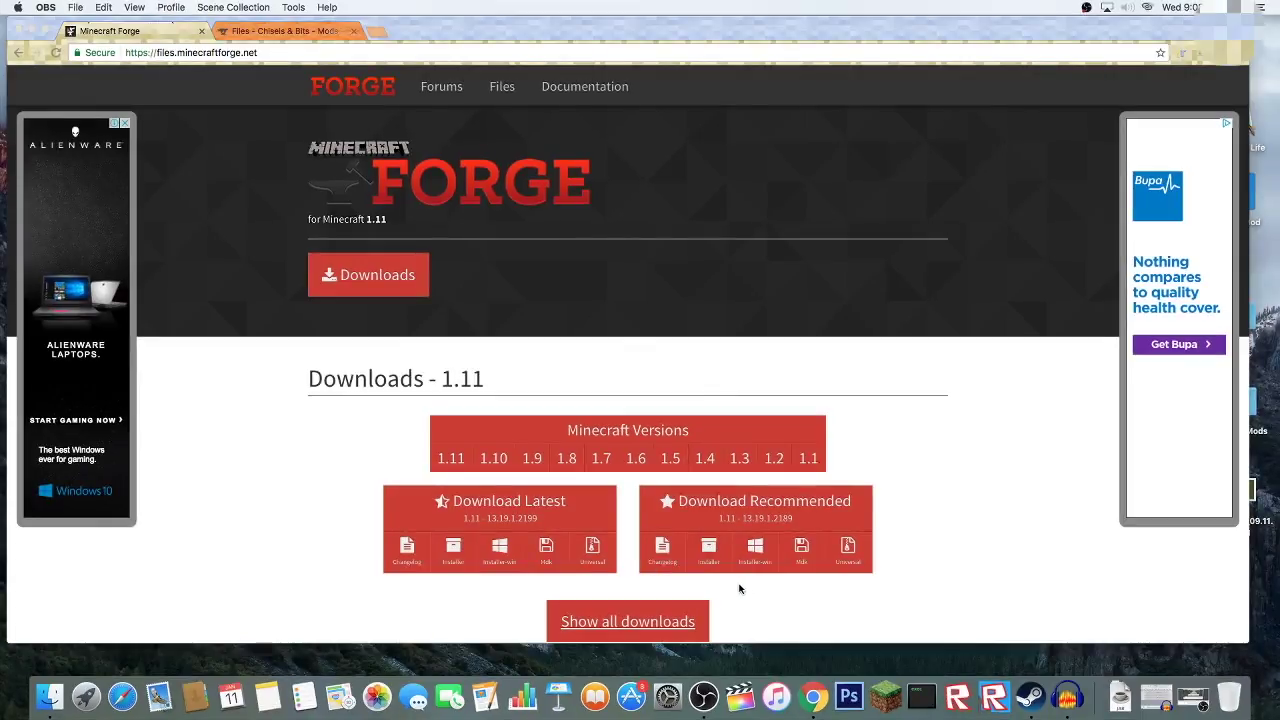
click(739, 588)
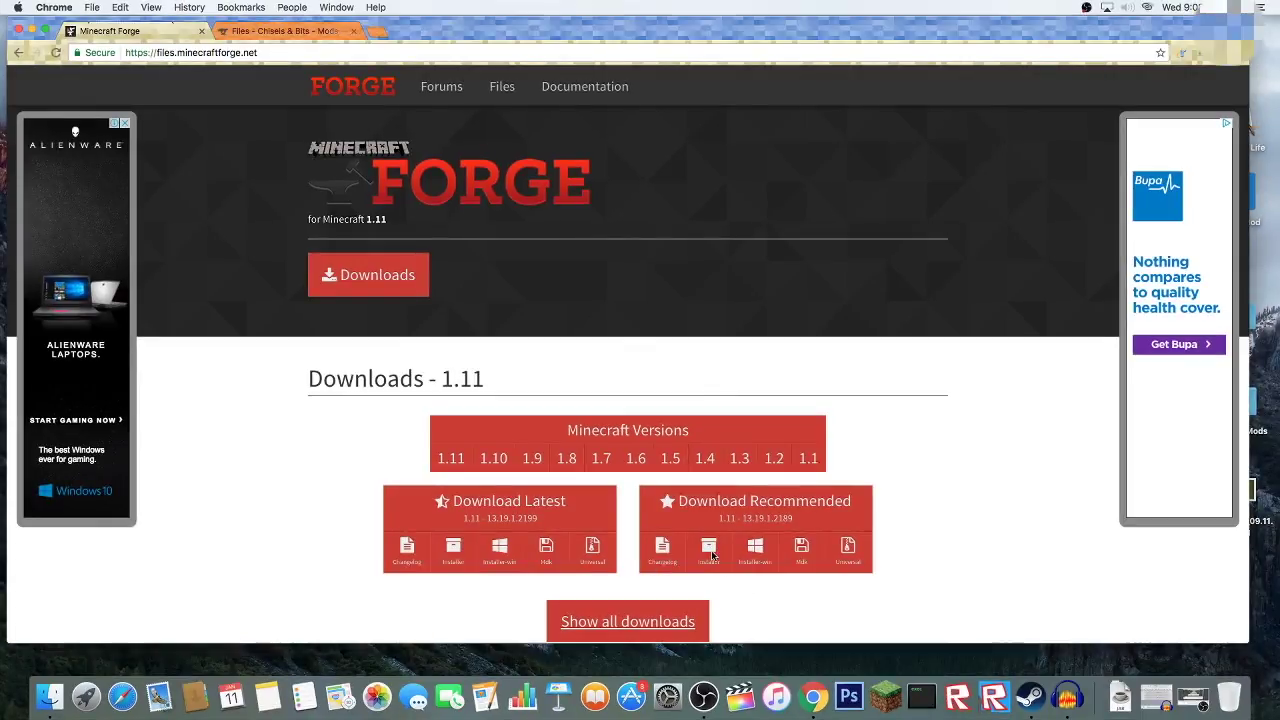
click(708, 545)
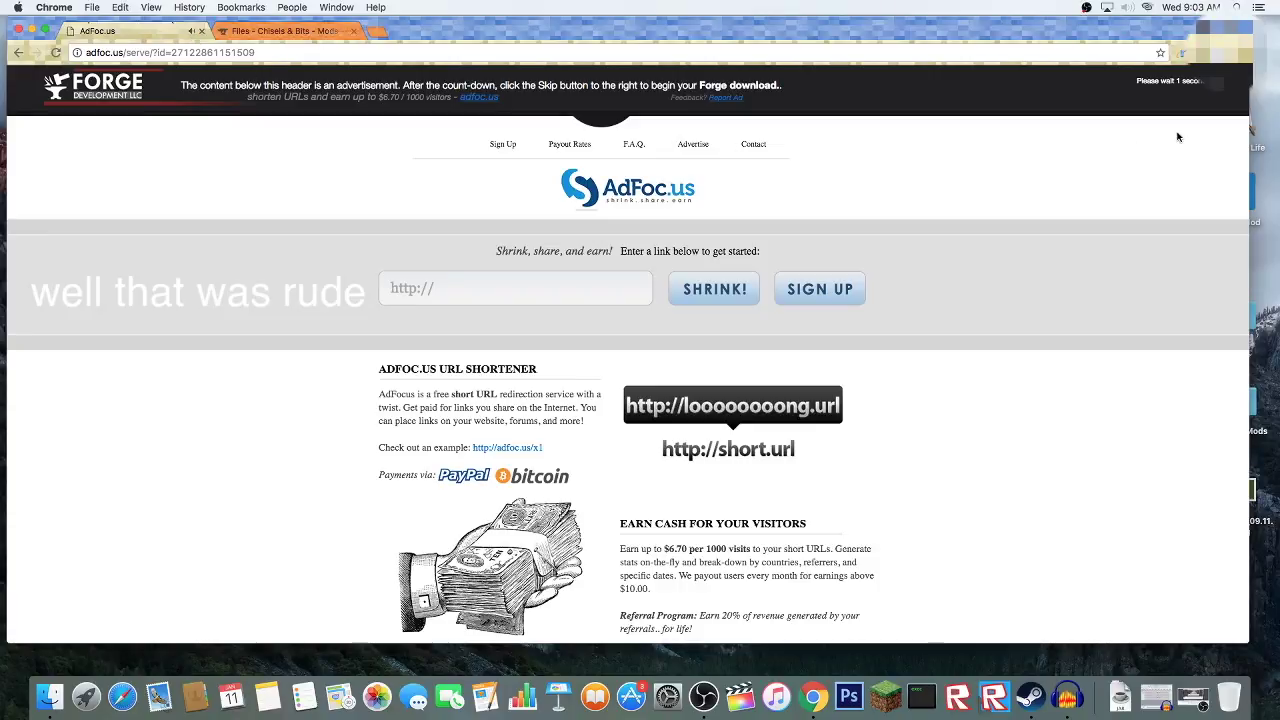
Skip the AdFoc.us ad so the Forge 1.11 installer downloads, then close the ad tab.
click(1168, 90)
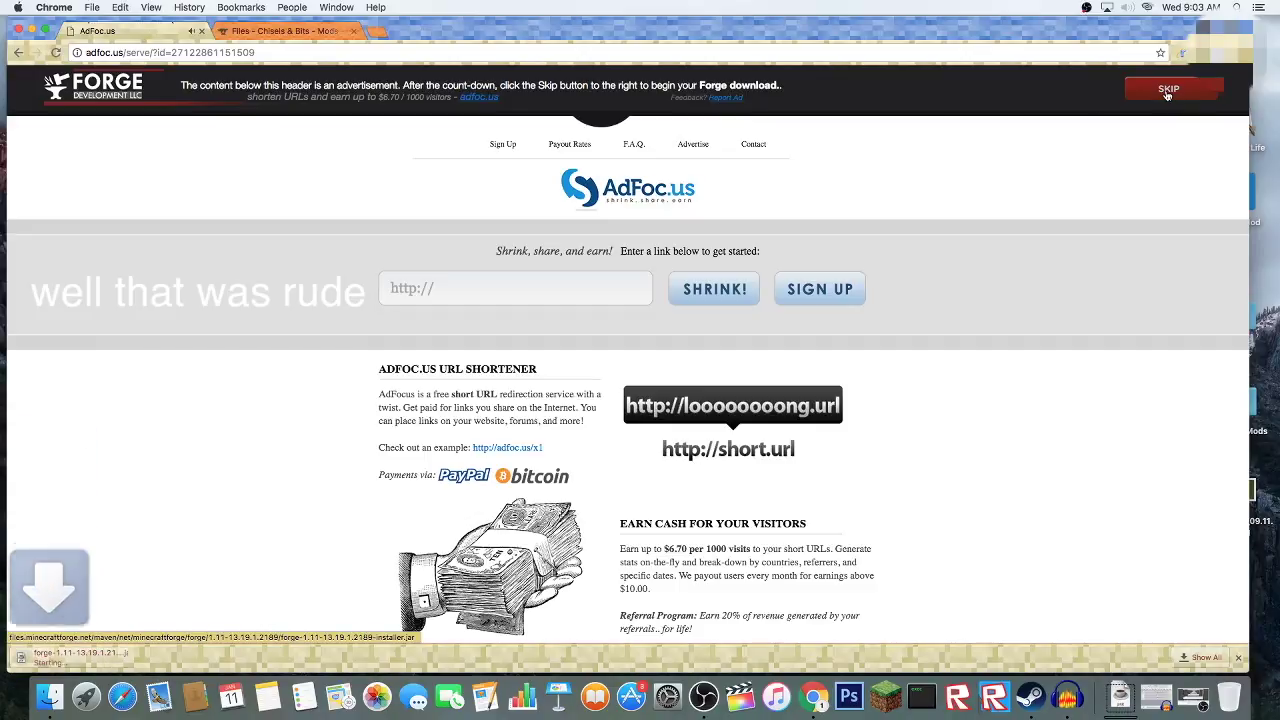
click(201, 31)
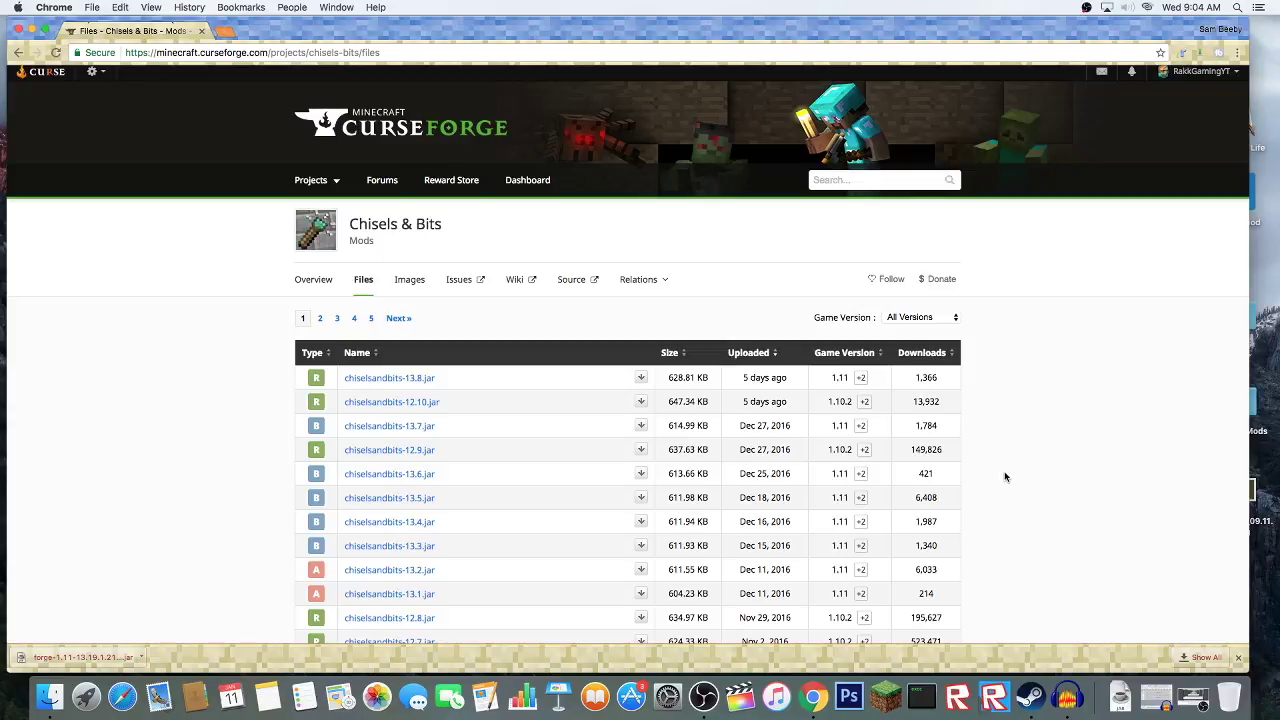
Open the forge-1.11 installer jar, allowing it past the unidentified-developer warning.
click(32, 31)
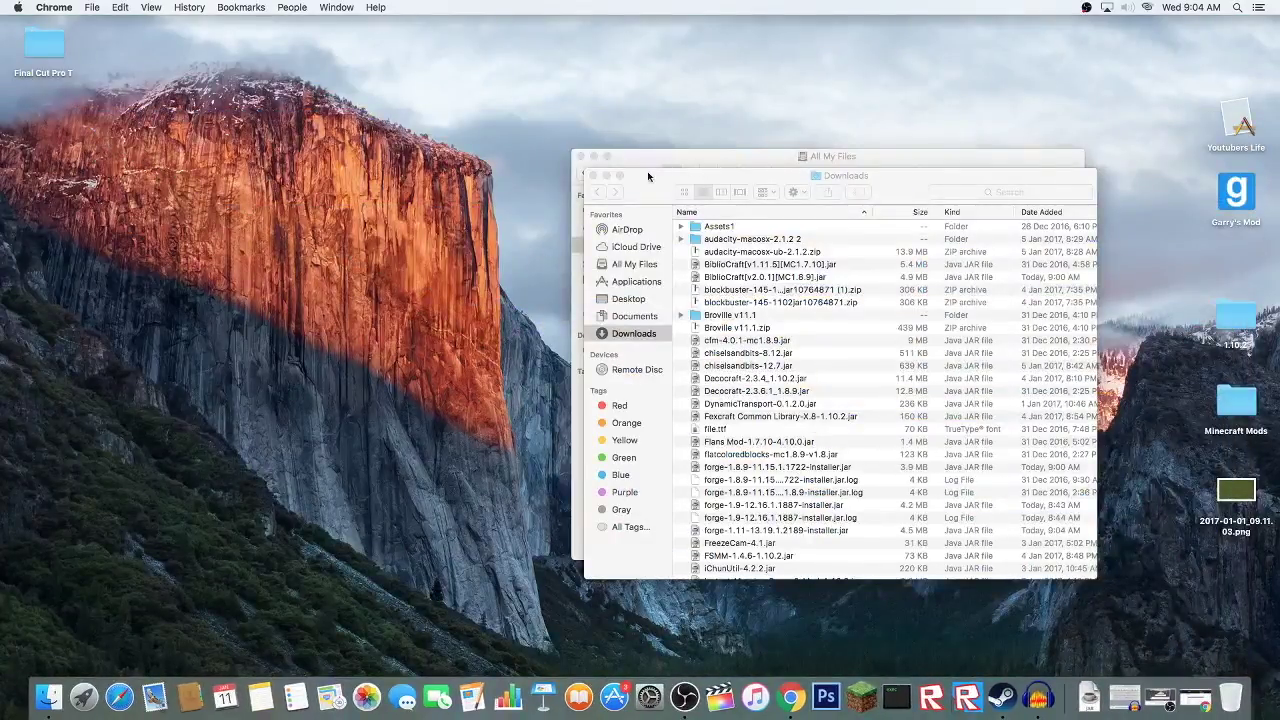
click(593, 175)
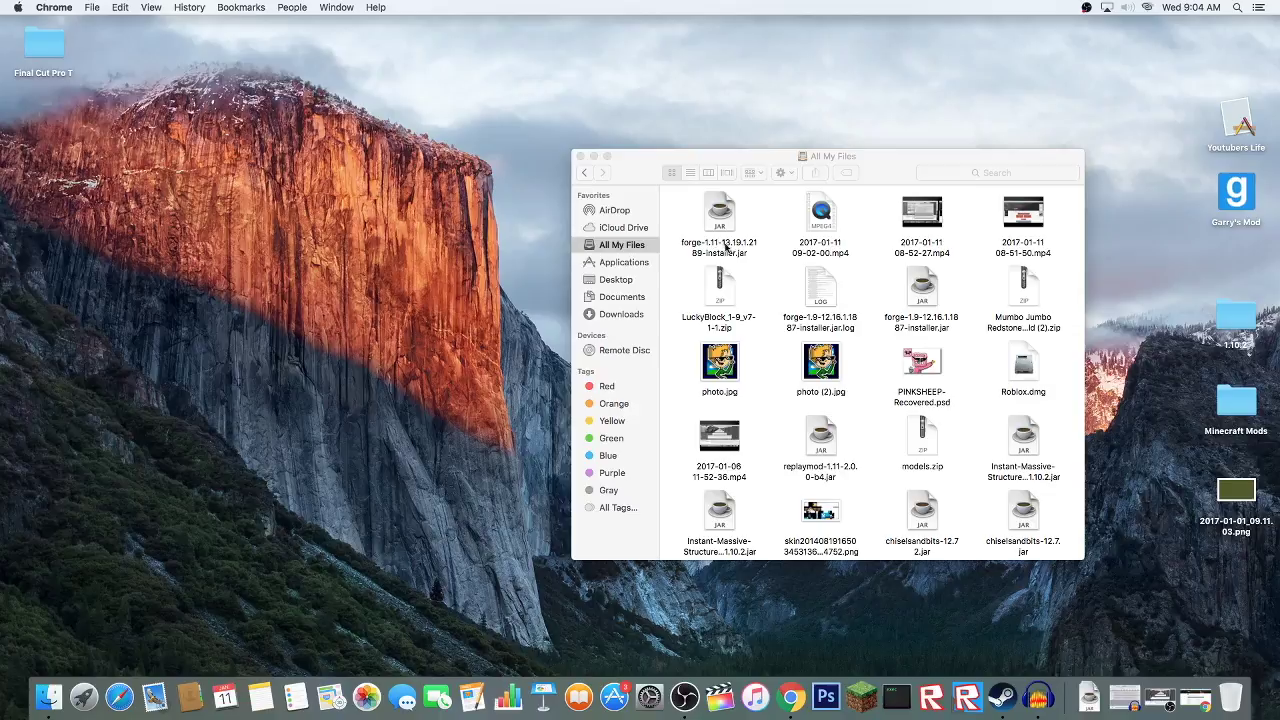
click(718, 222)
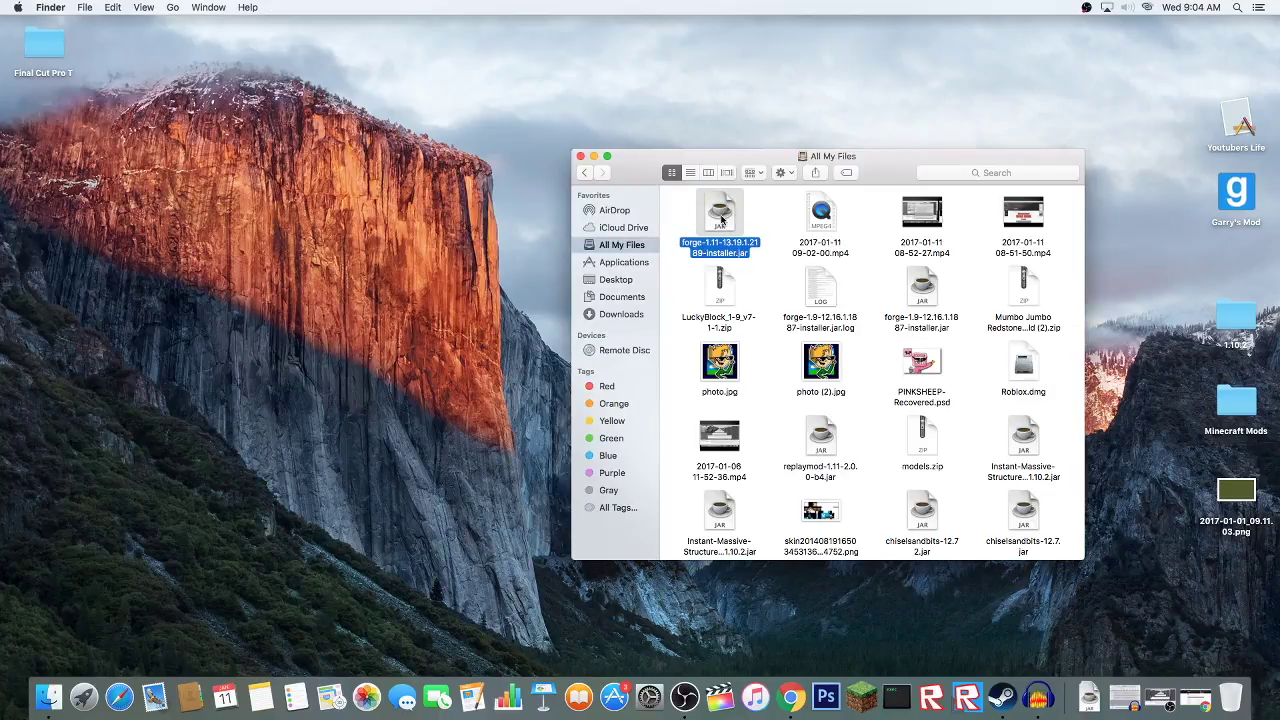
right_click(734, 225)
click(740, 223)
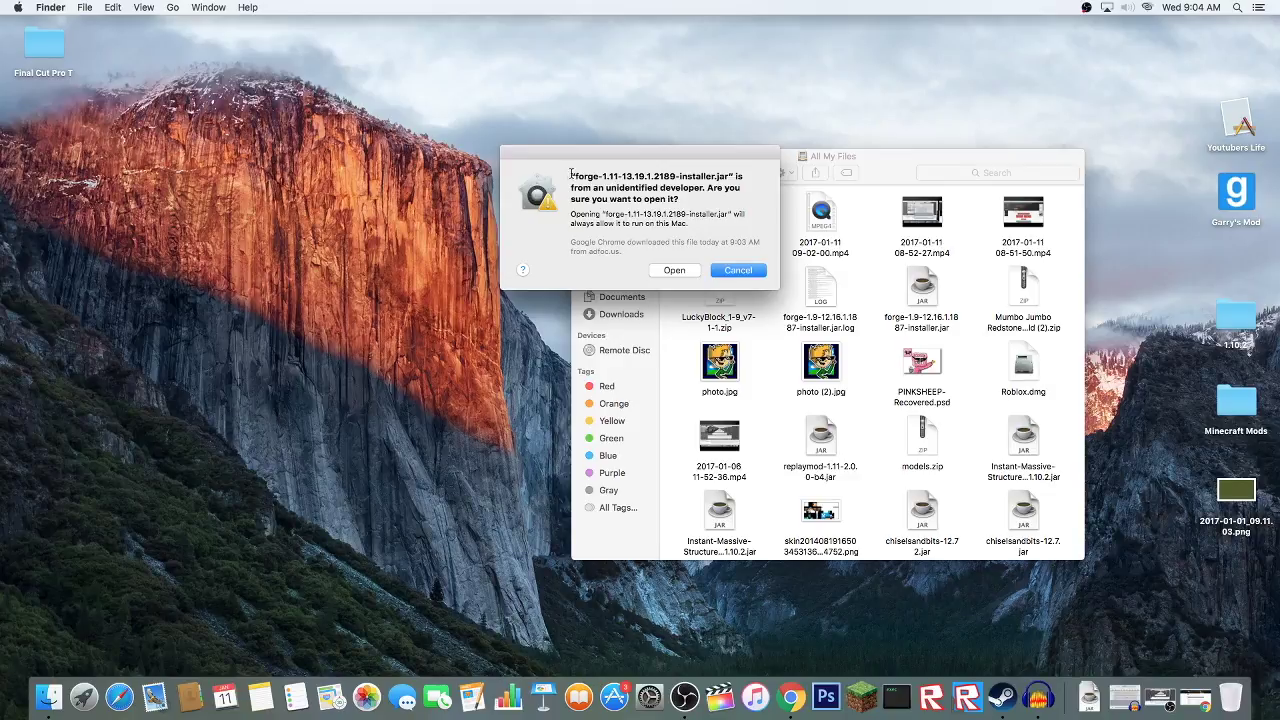
drag(577, 176, 618, 182)
click(668, 273)
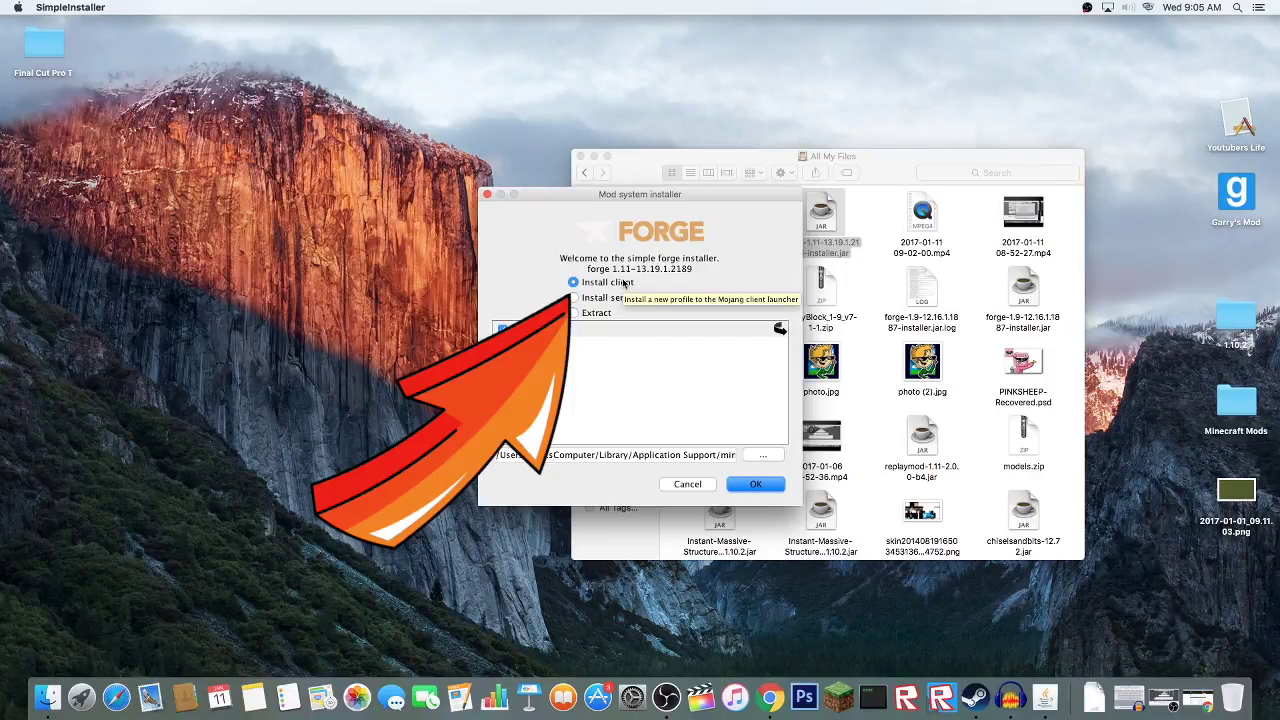
Install the Forge client profile, dismiss the completion message, and quit Preview.
click(760, 485)
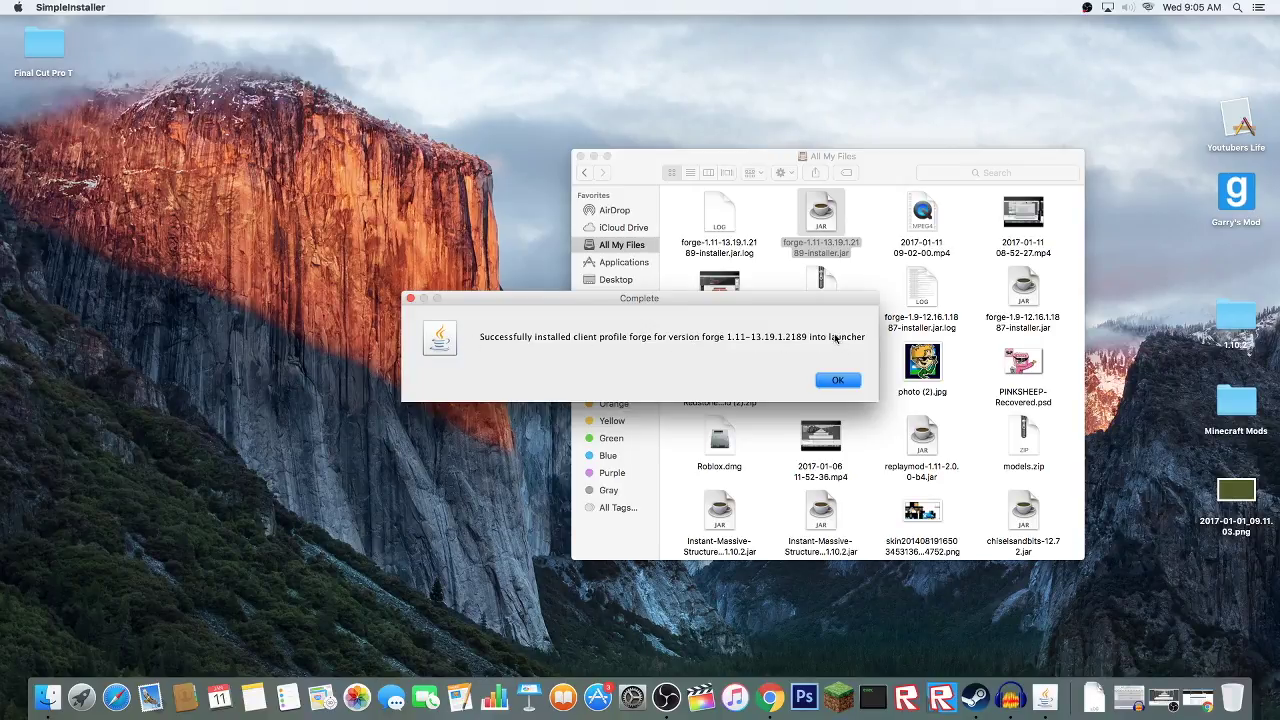
click(838, 381)
right_click(1054, 688)
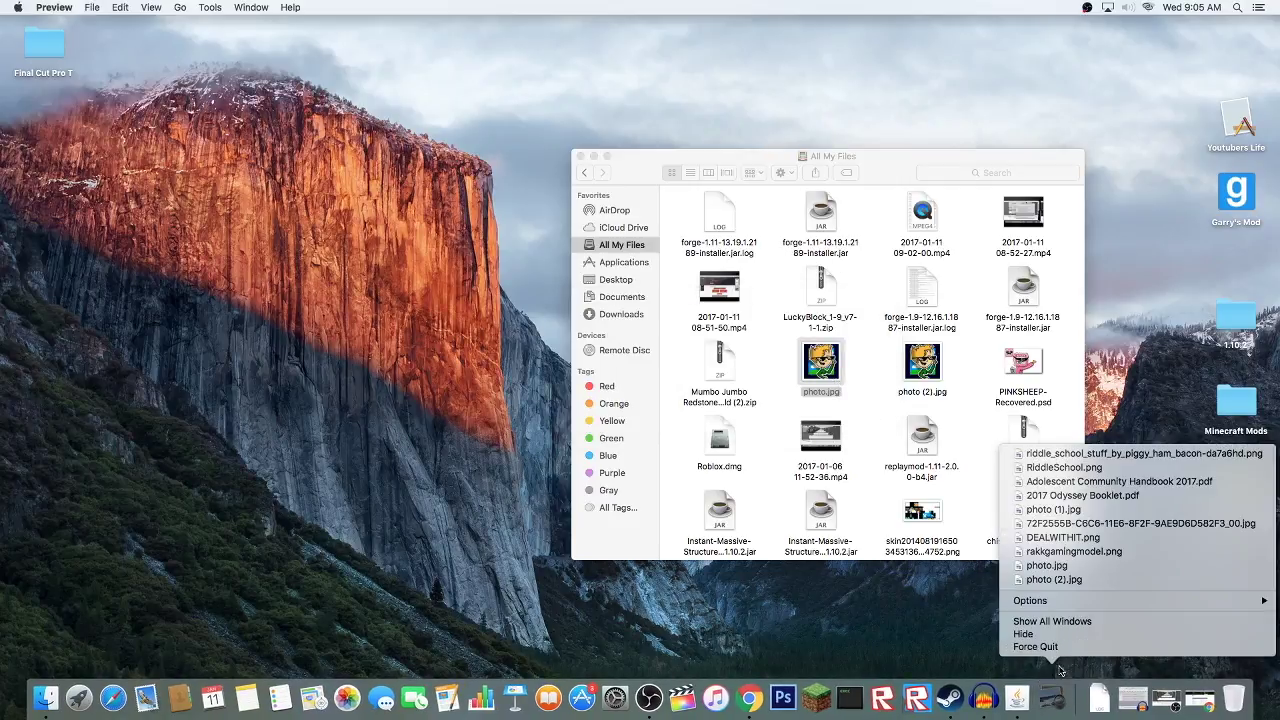
click(1054, 648)
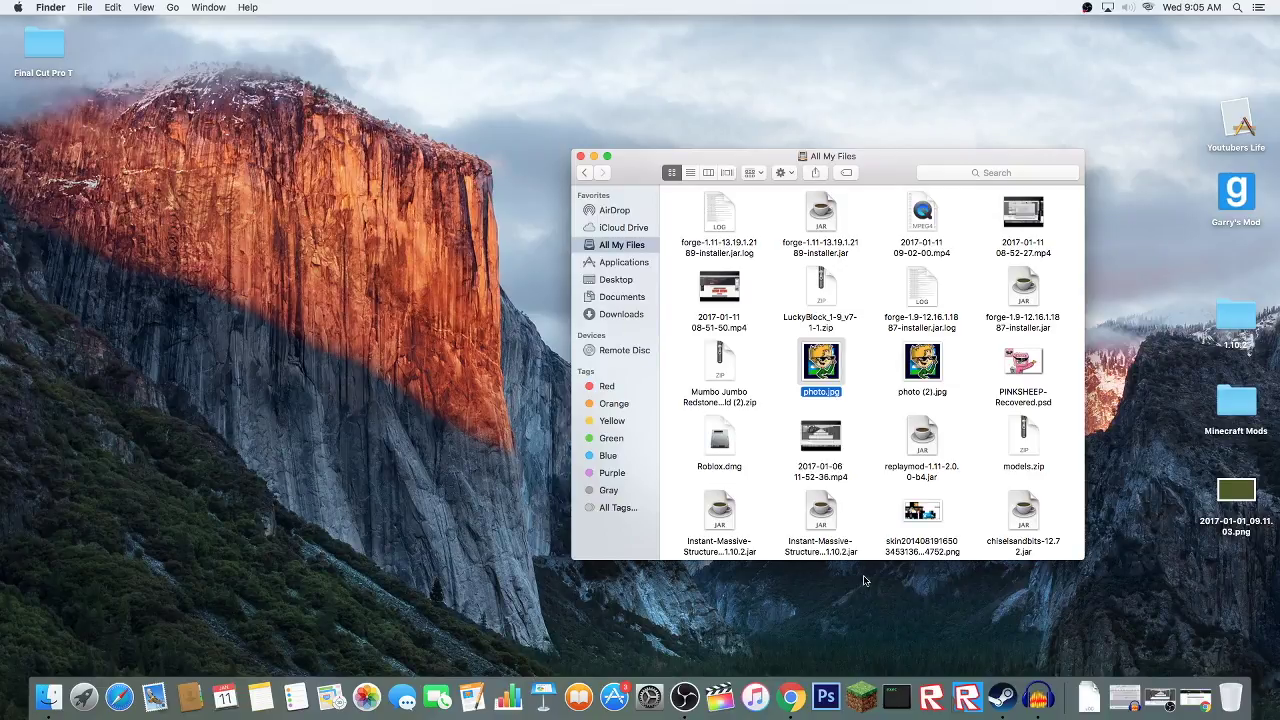
click(790, 697)
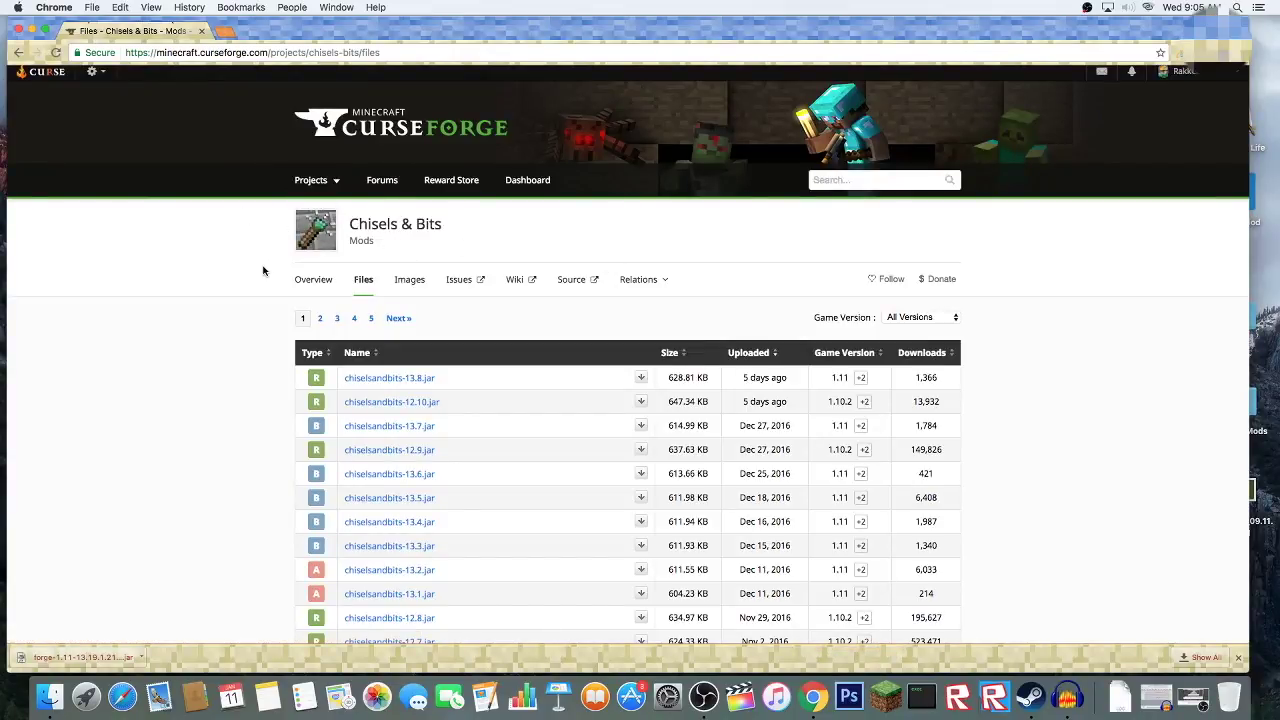
Download chiselsandbits-13.8.jar for Minecraft 1.11 and keep it despite the warning.
scroll(266, 269, down, 2)
scroll(268, 271, down, 3)
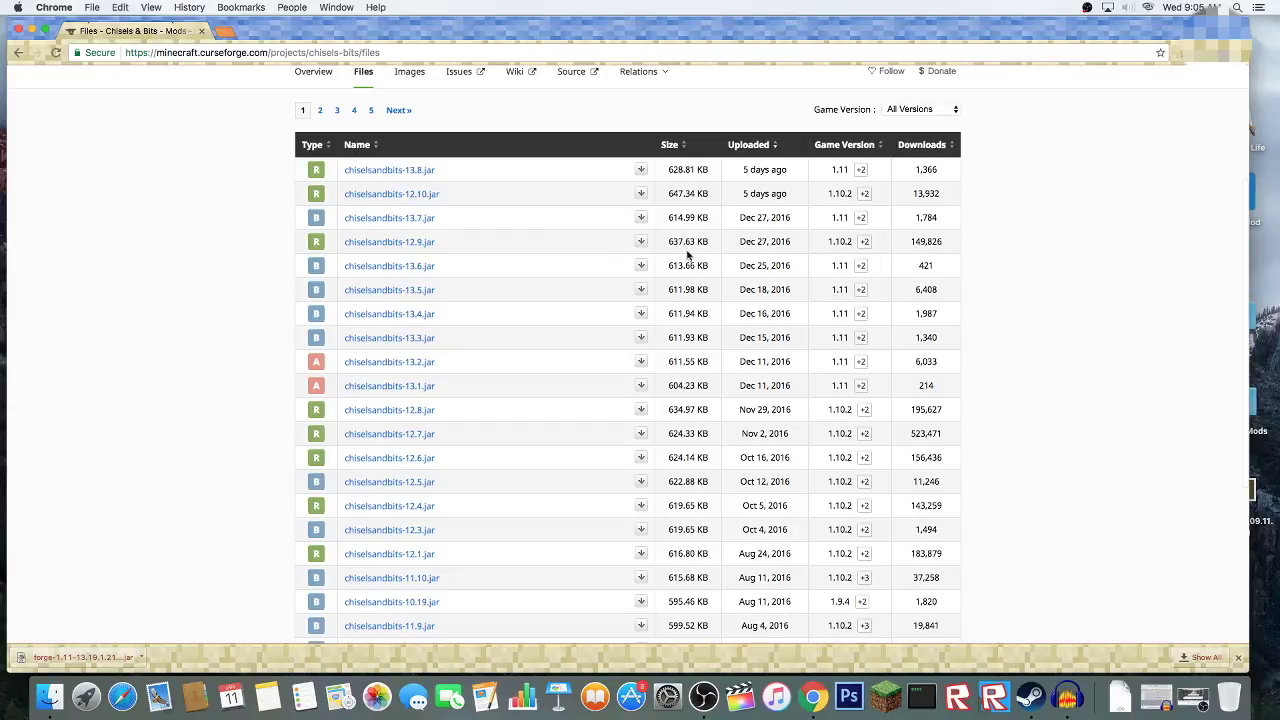
scroll(520, 205, up, 1)
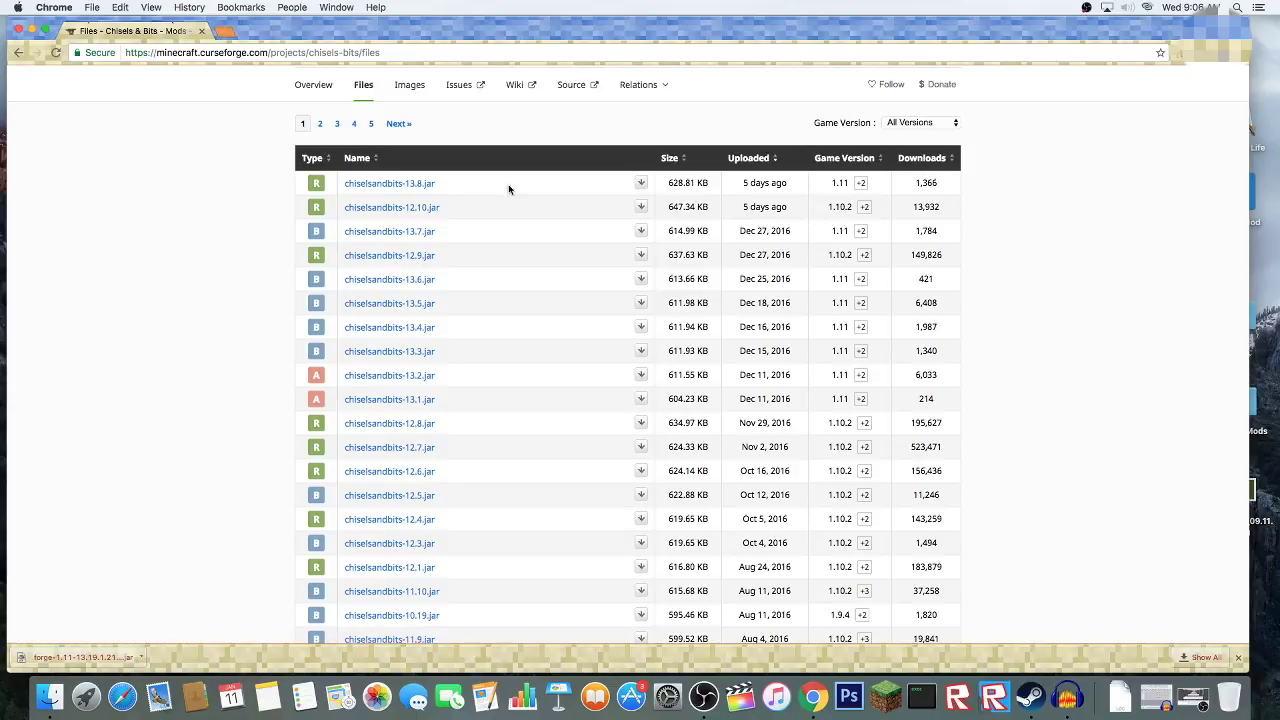
scroll(389, 186, down, 1)
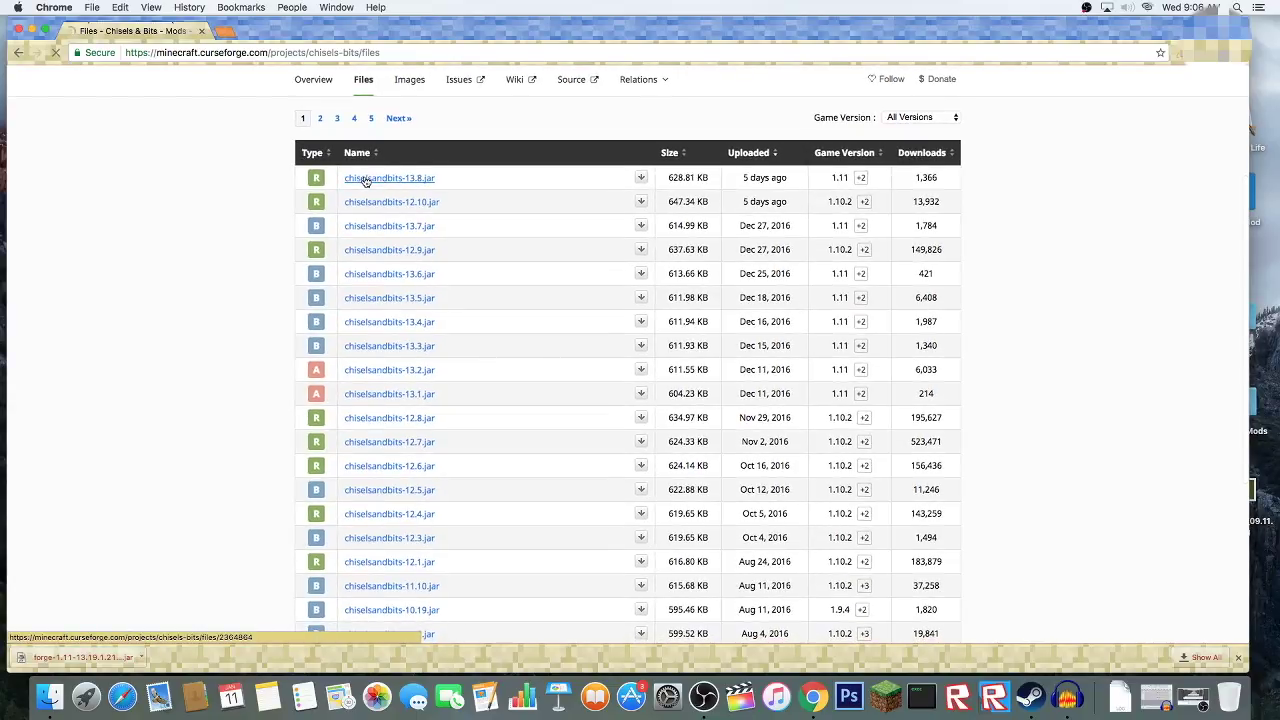
click(365, 183)
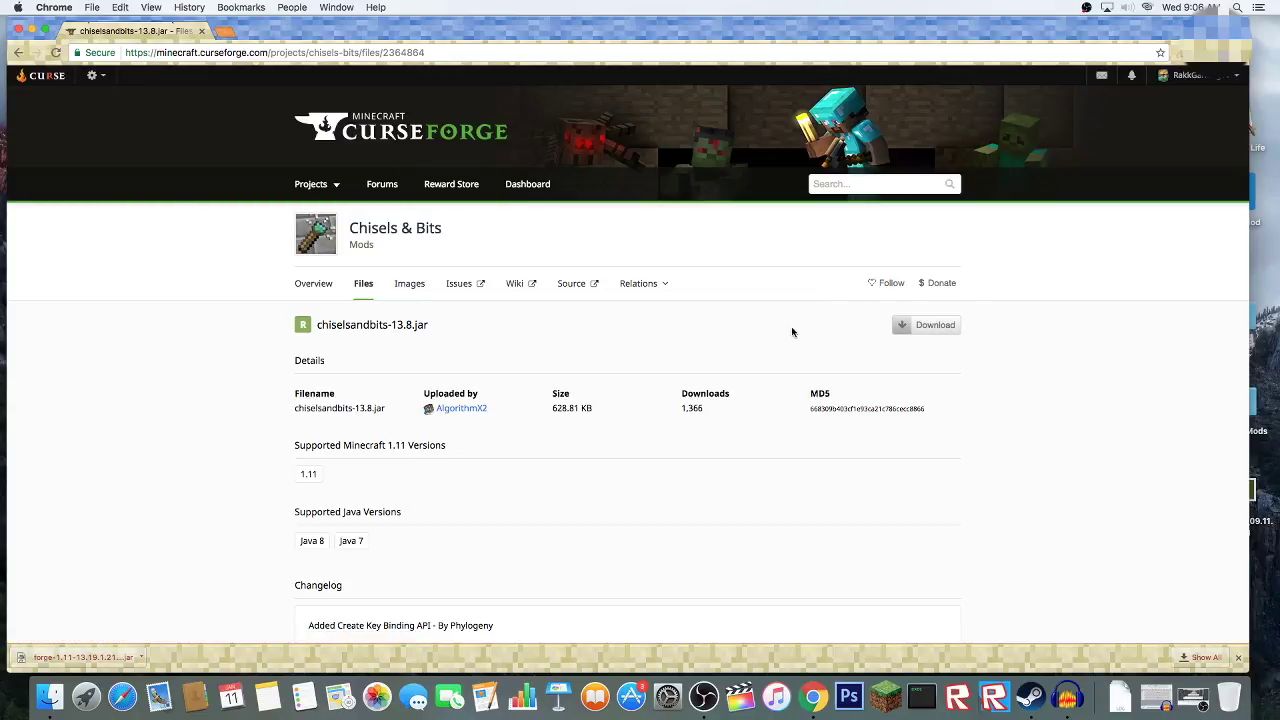
click(919, 328)
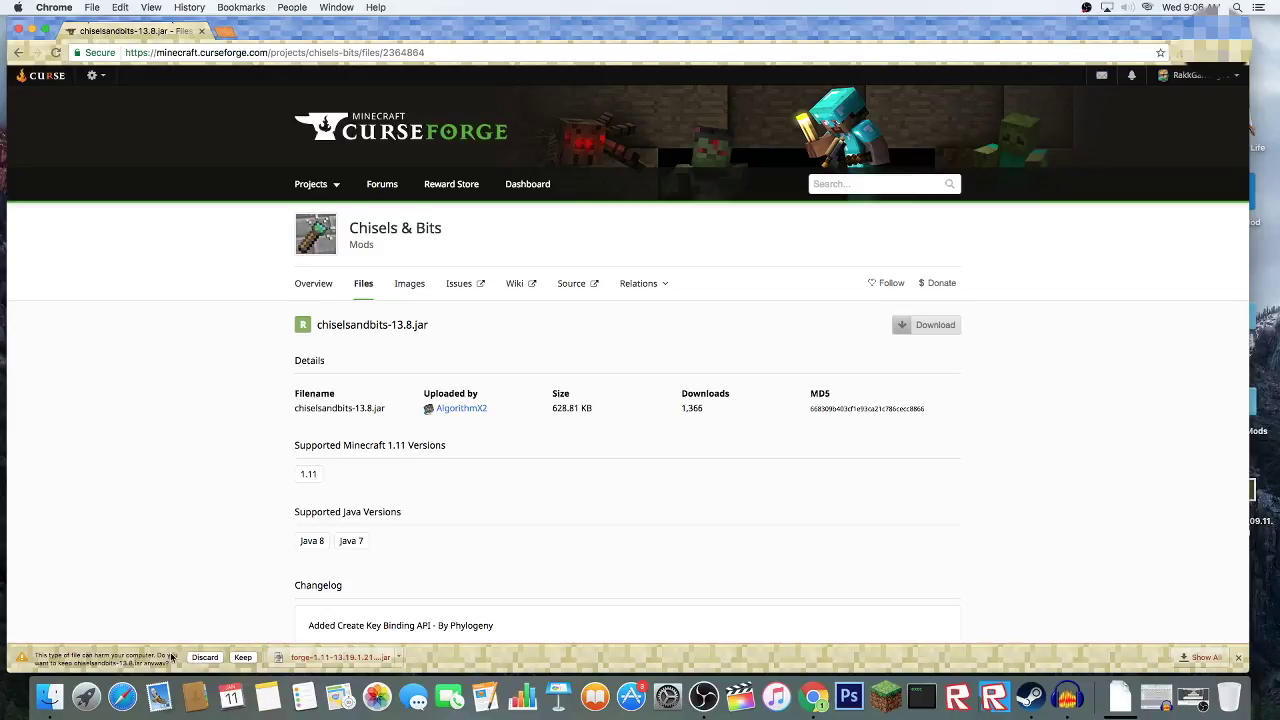
click(242, 657)
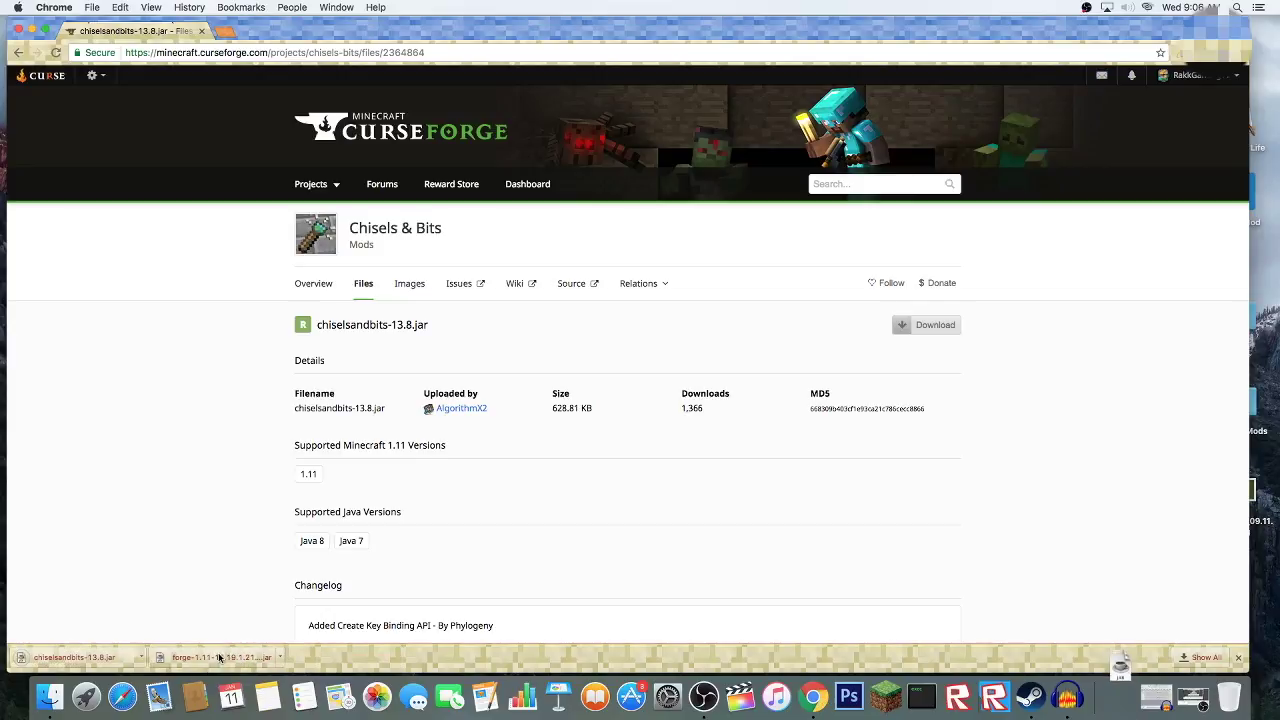
click(33, 31)
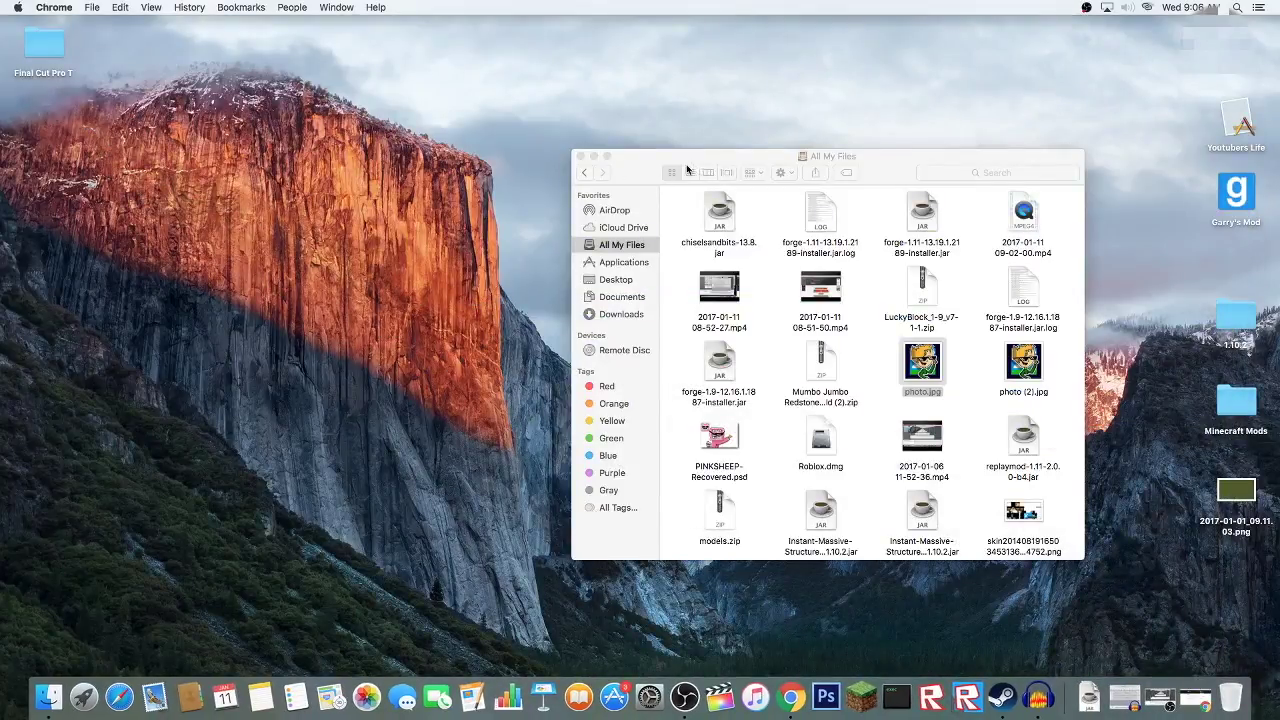
Go to ~/Library/Application Support/minecraft in Finder and select its mods folder.
click(655, 170)
click(715, 212)
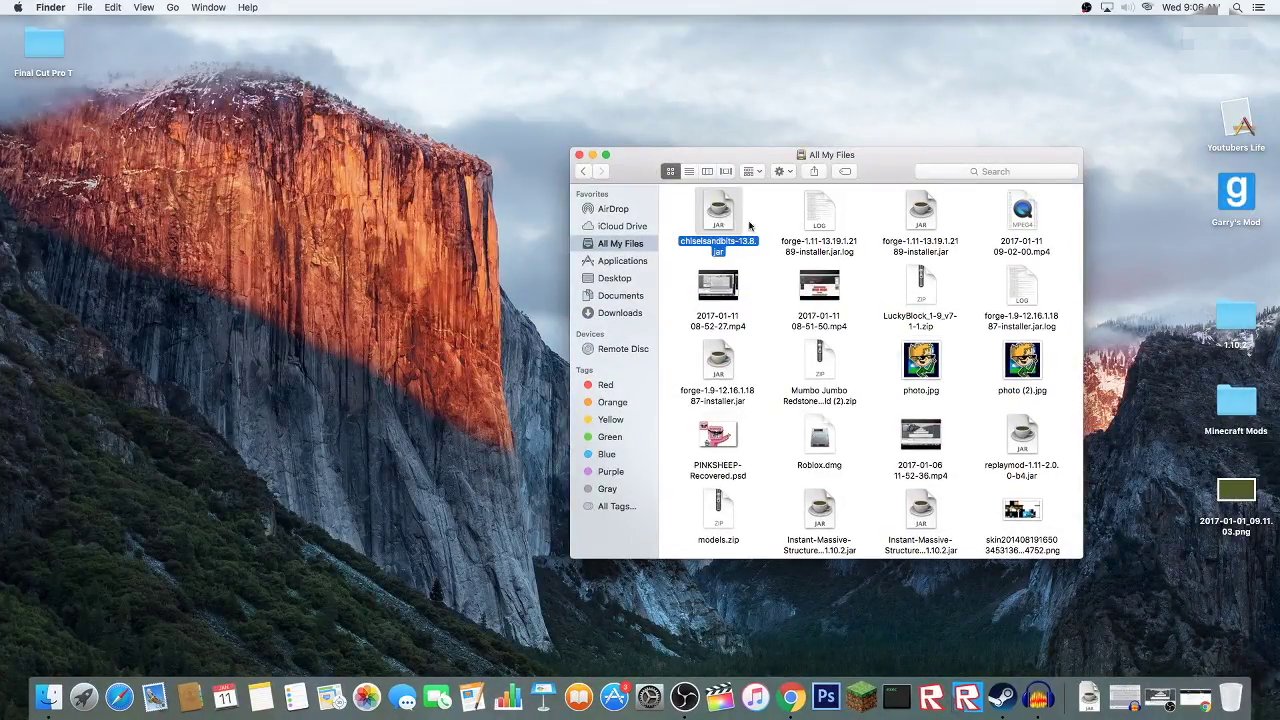
click(573, 119)
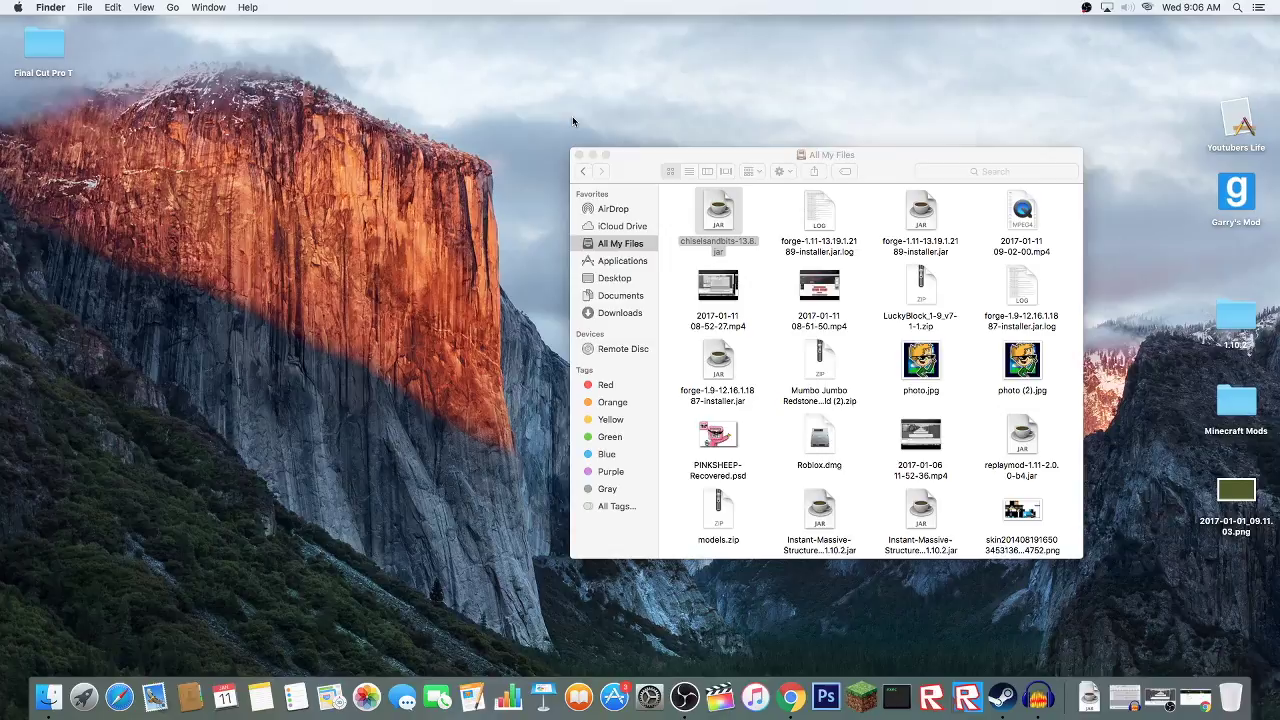
click(172, 7)
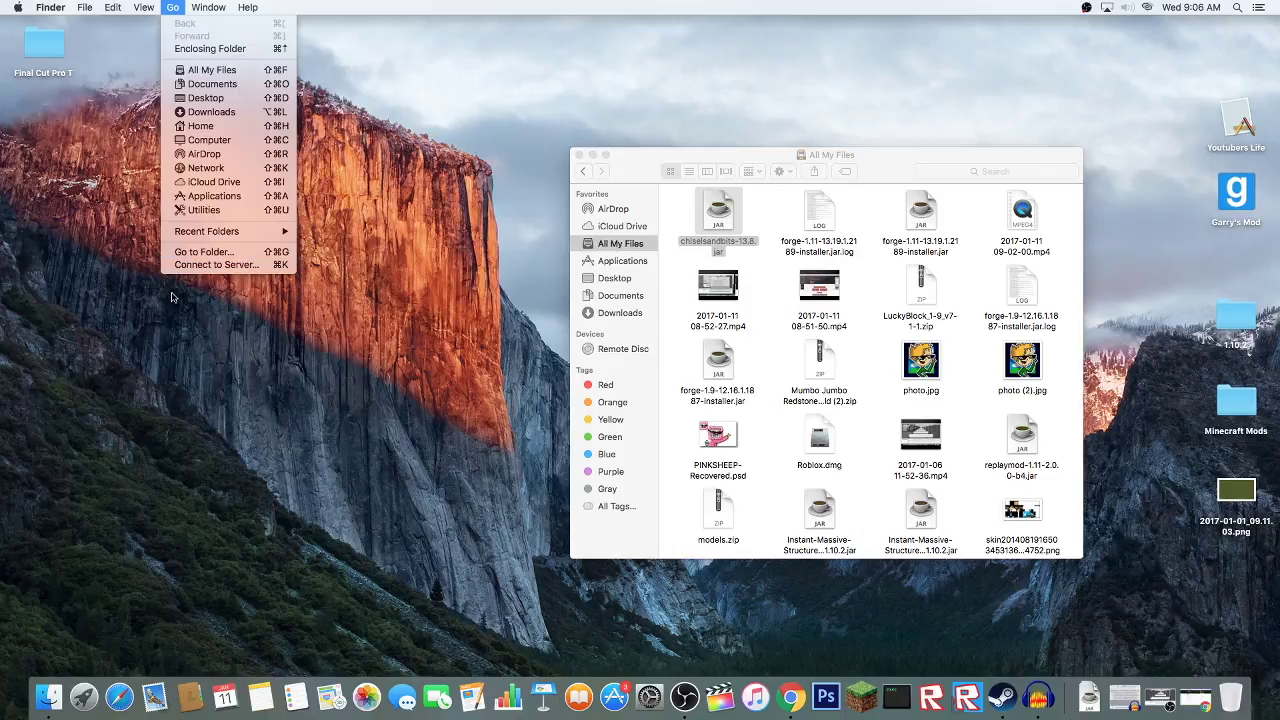
click(184, 253)
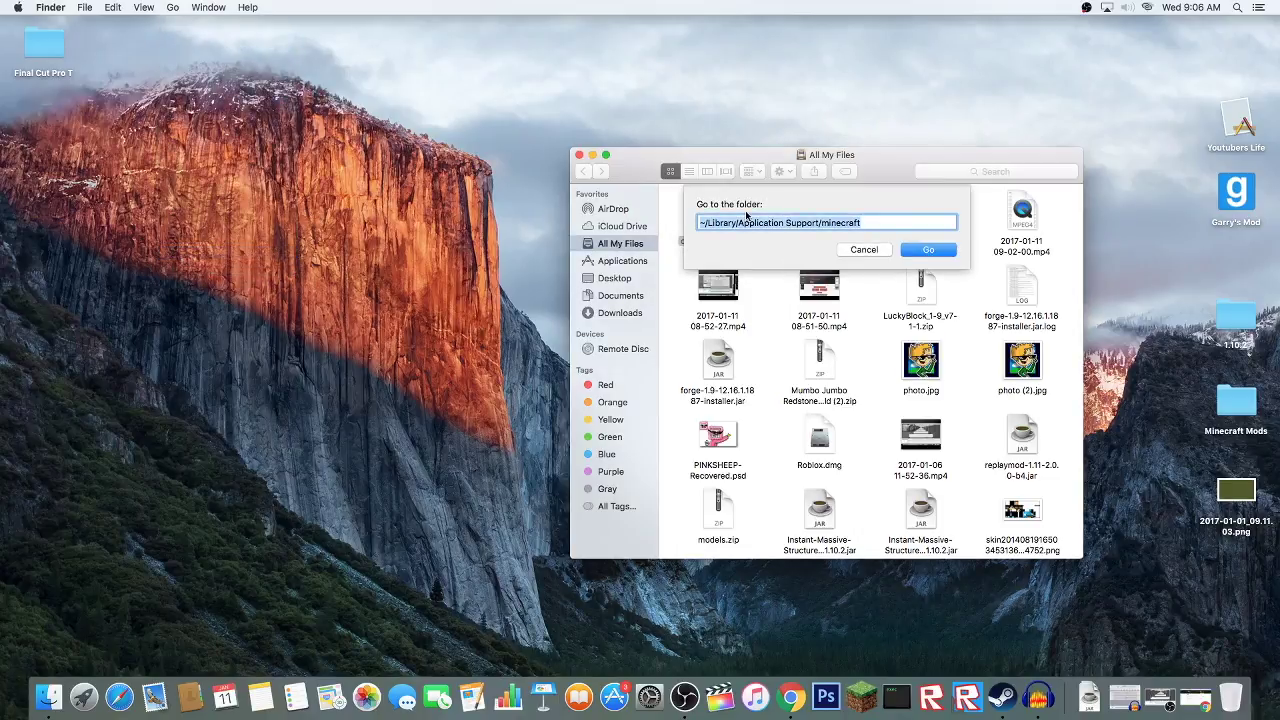
click(880, 227)
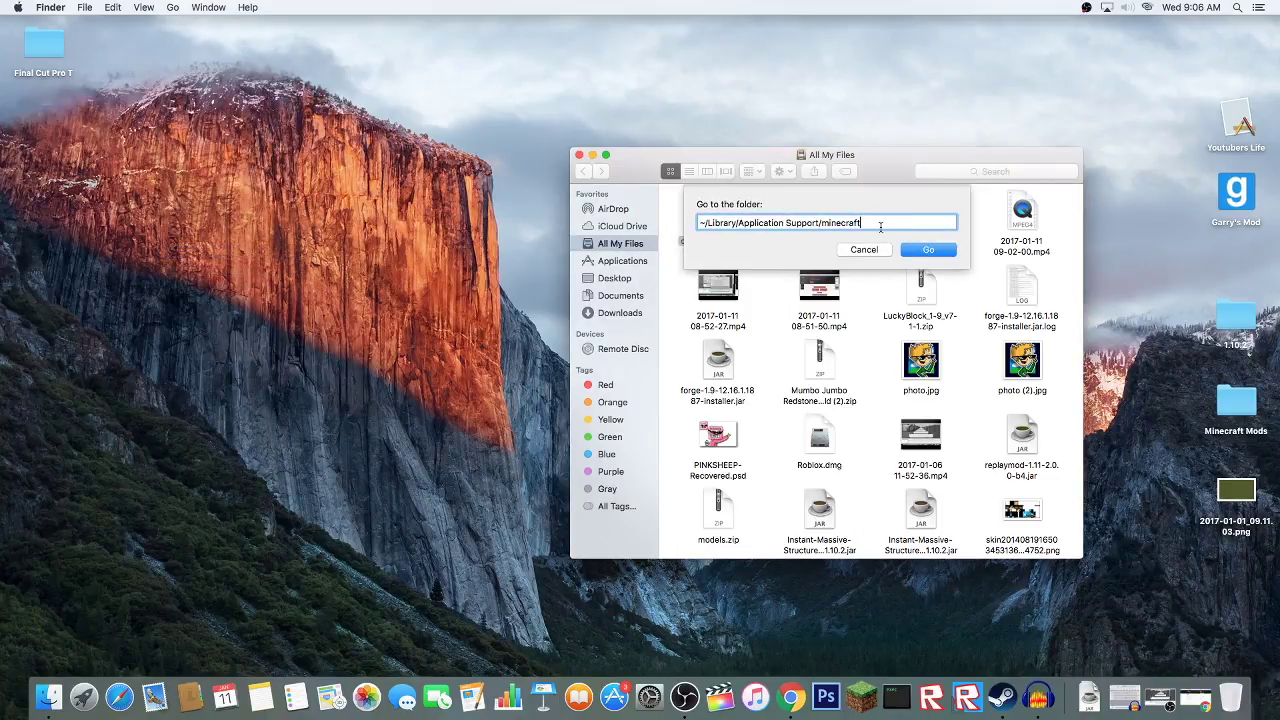
click(927, 250)
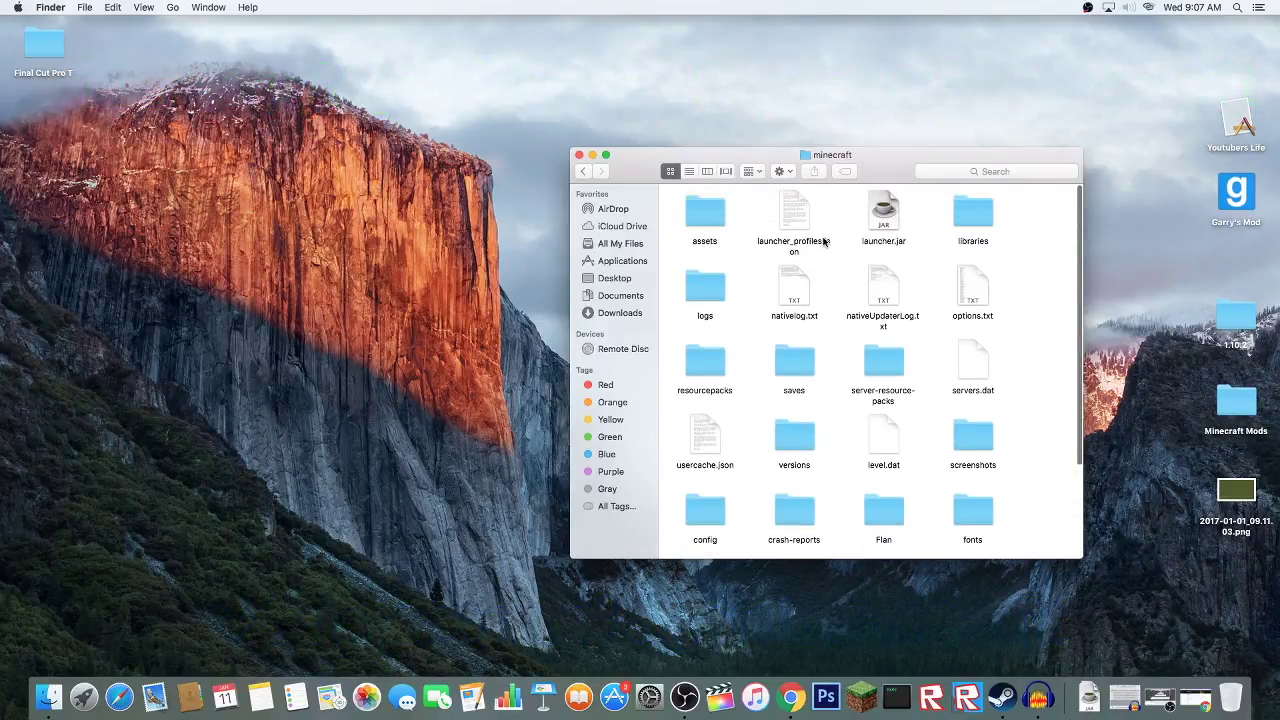
scroll(835, 255, down, 3)
click(891, 515)
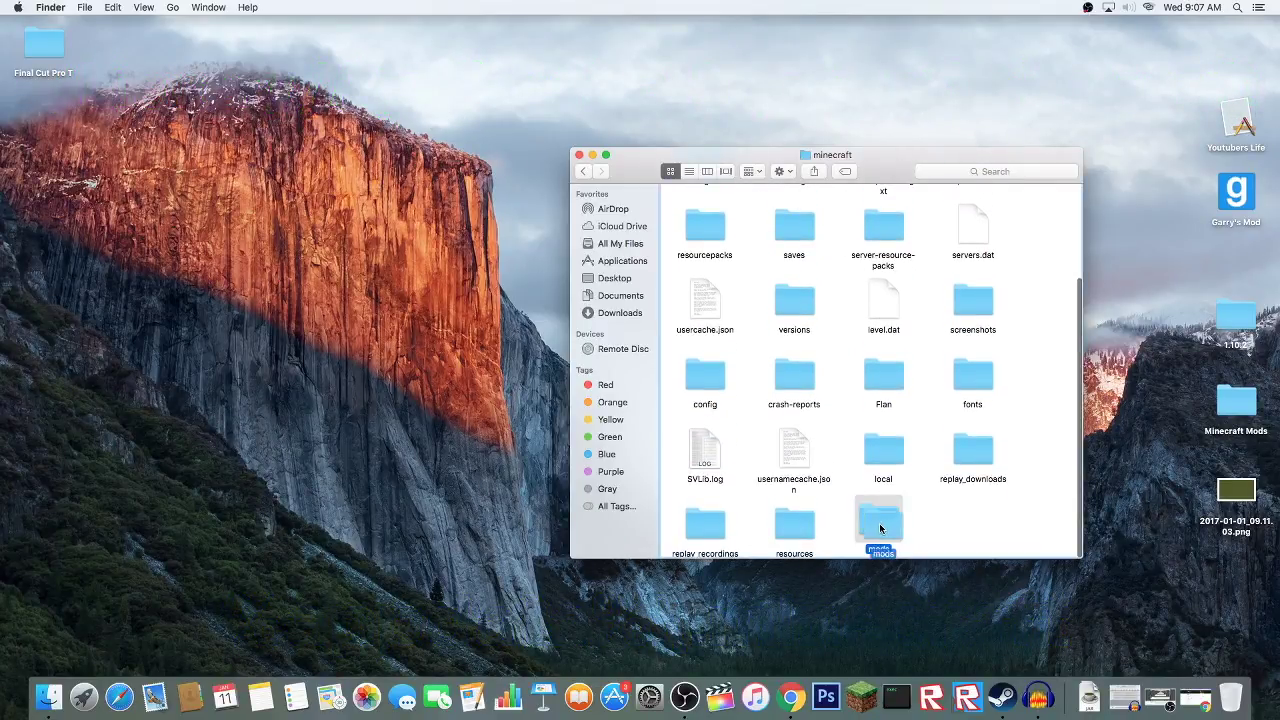
Try a new folder named 'mods', dismiss the name-taken alert, and open the existing mods folder.
right_click(973, 536)
click(985, 532)
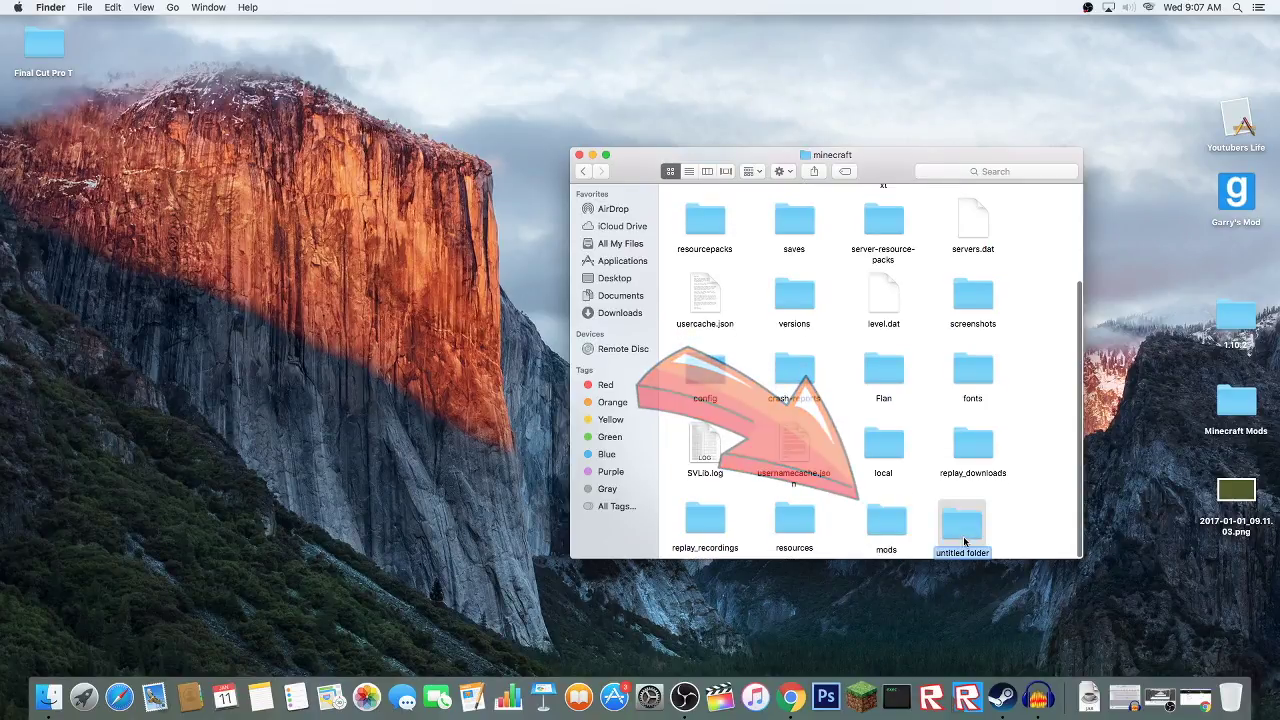
text(mods)
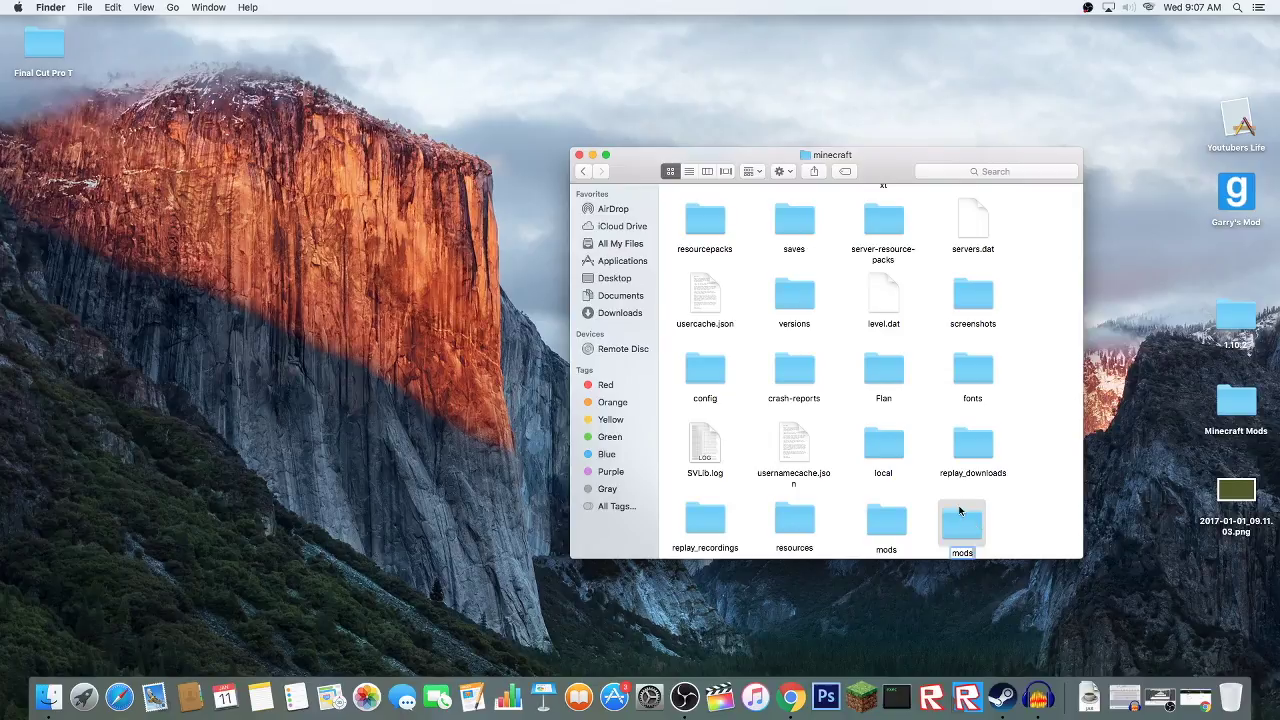
key(Return)
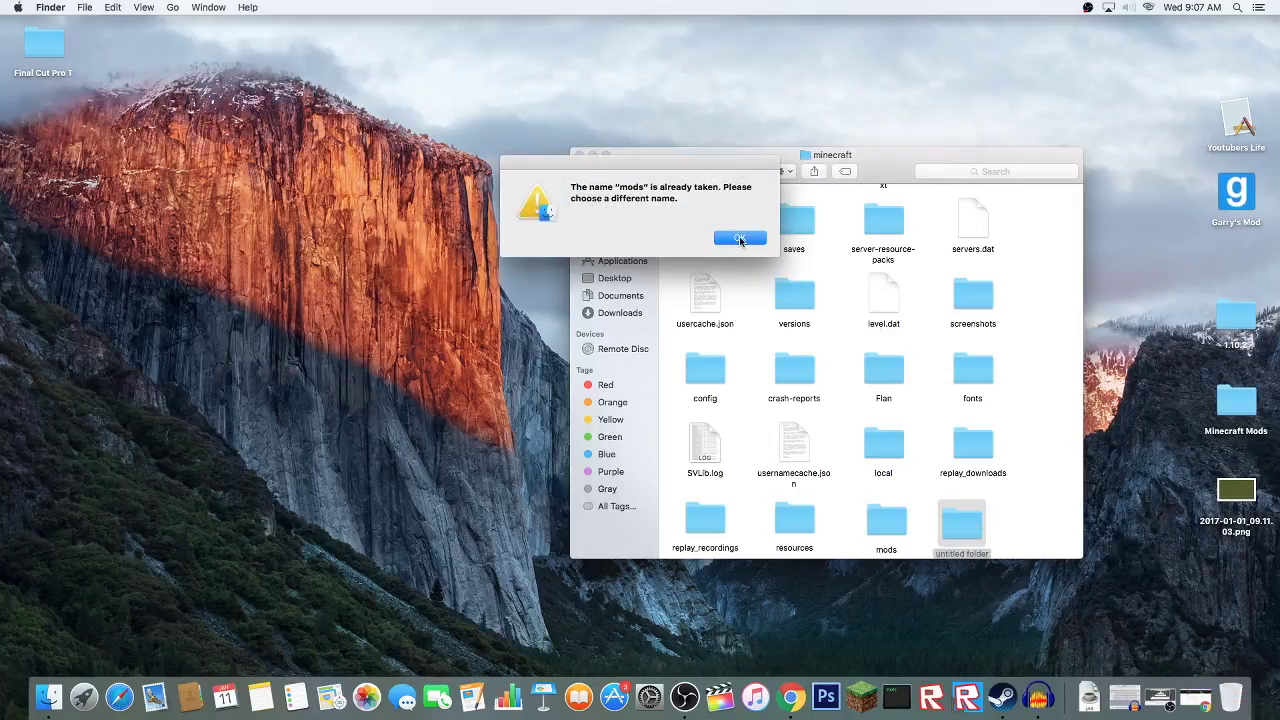
click(740, 240)
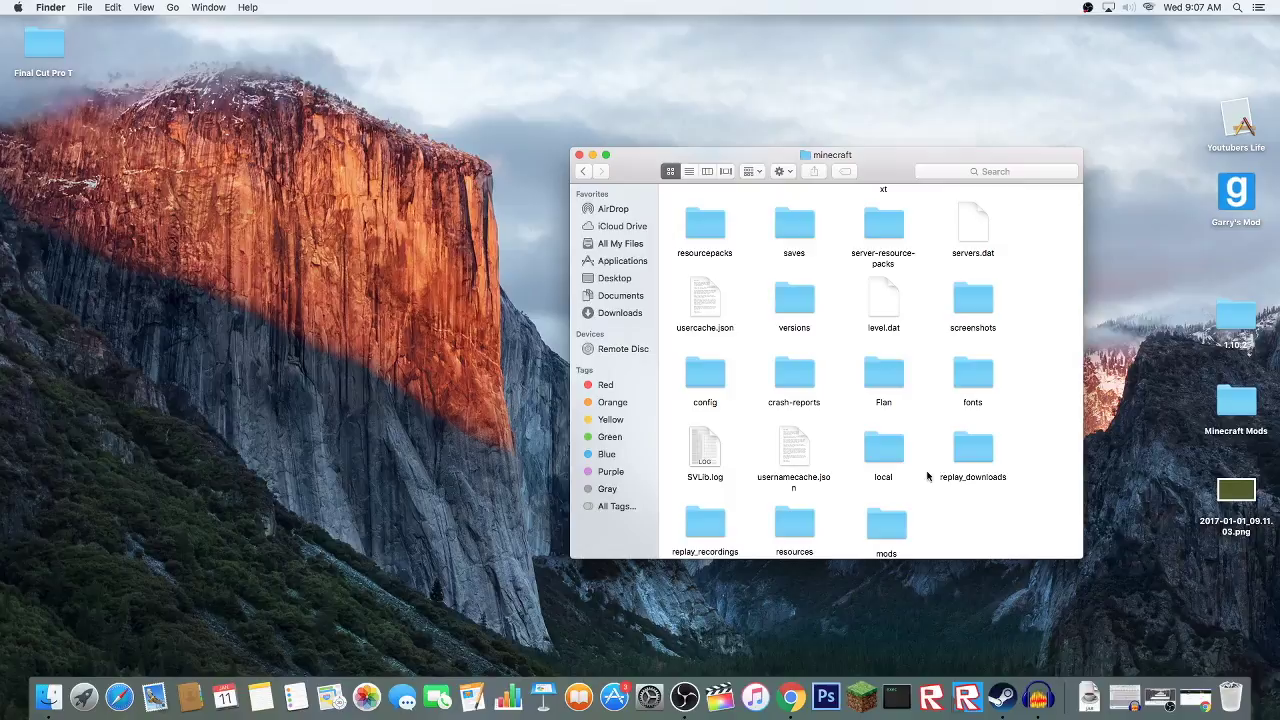
click(893, 528)
double_click(886, 524)
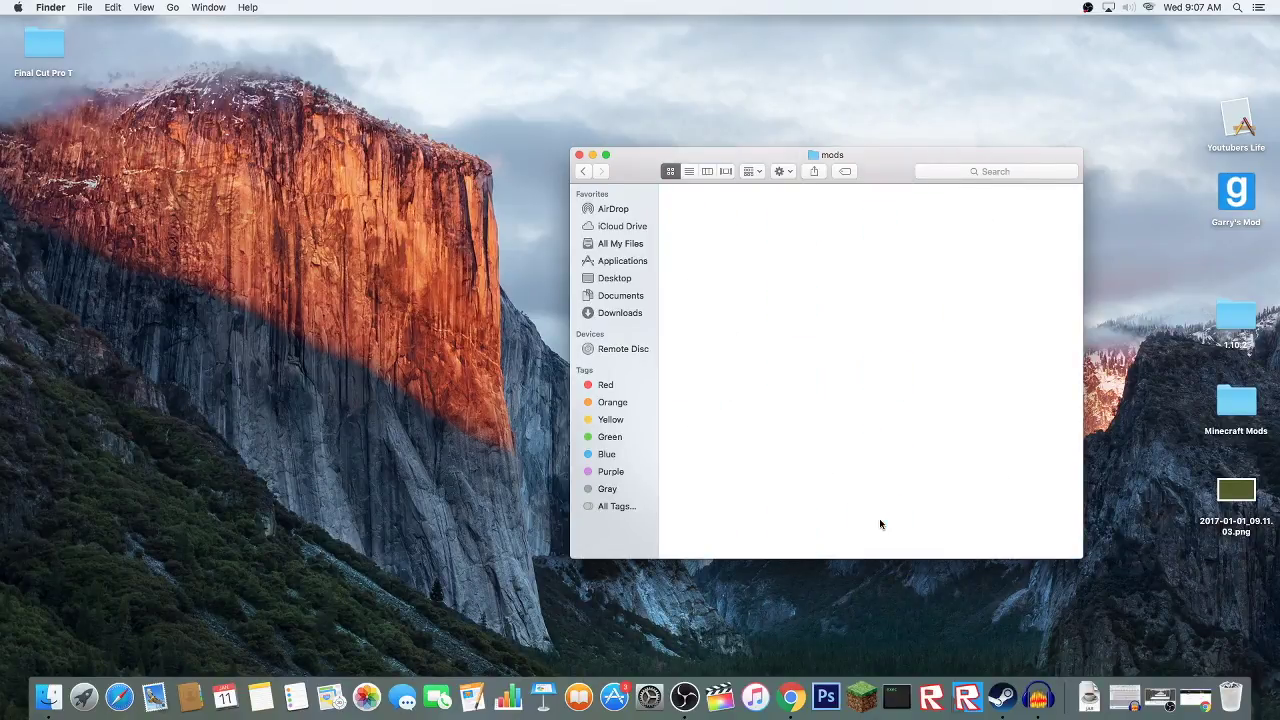
Drag chiselsandbits-13.8.jar from All My Files into the mods folder, then start Minecraft.
drag(725, 152, 252, 14)
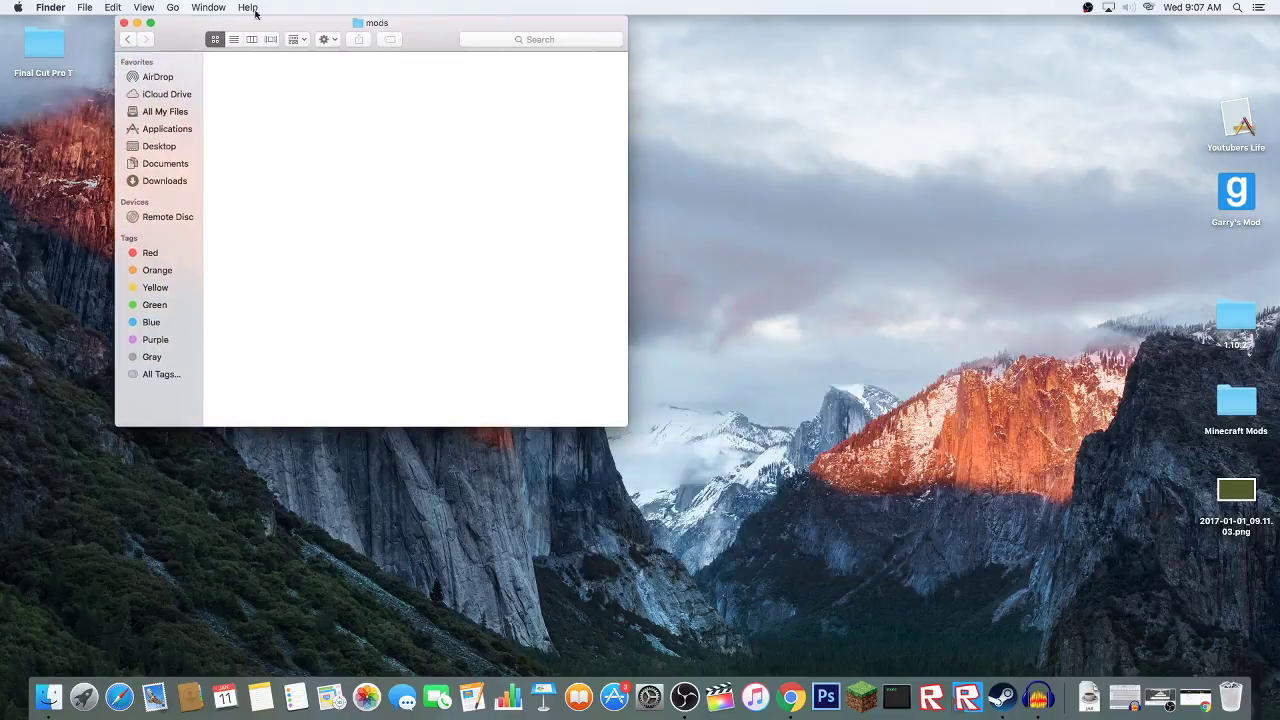
right_click(55, 697)
click(88, 560)
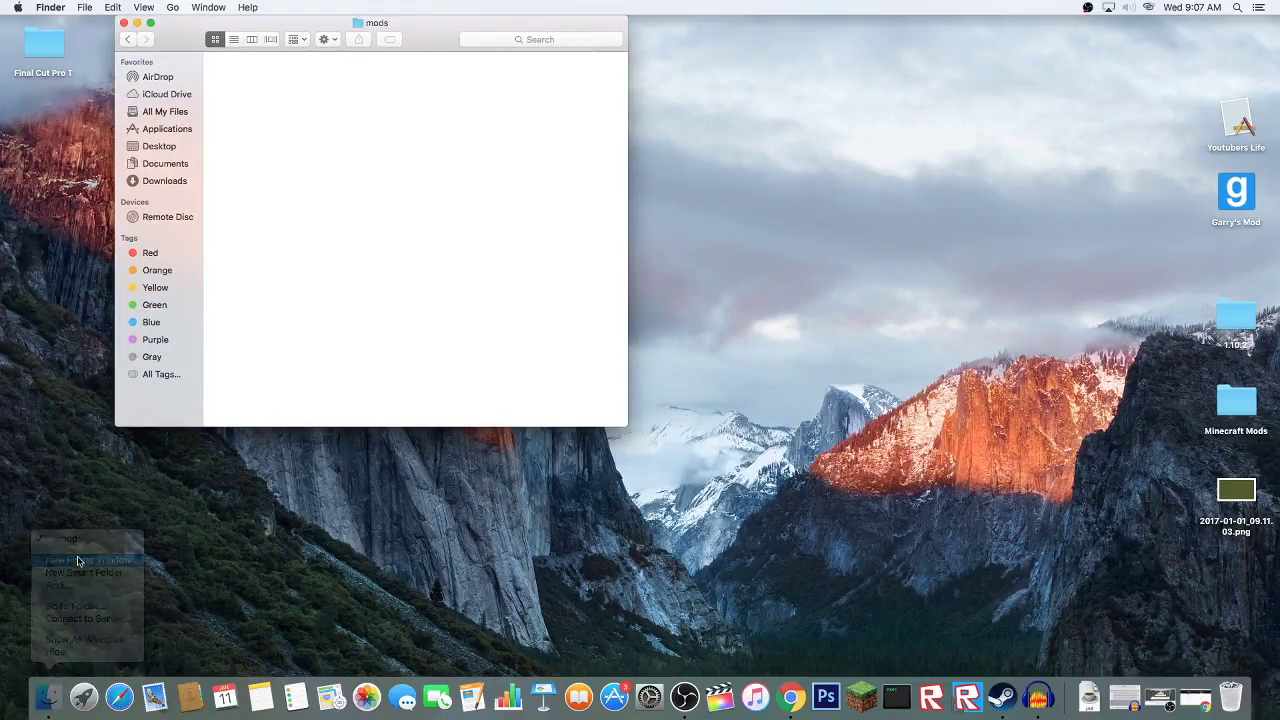
click(716, 214)
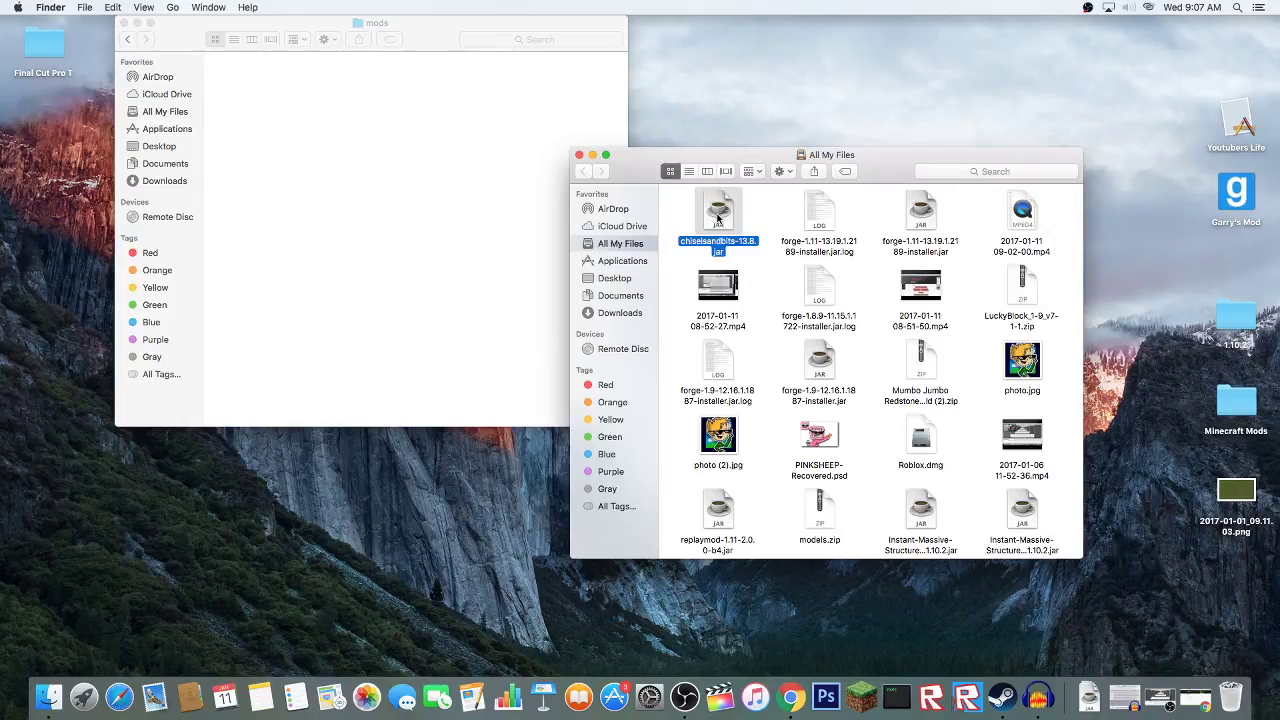
drag(730, 215, 328, 128)
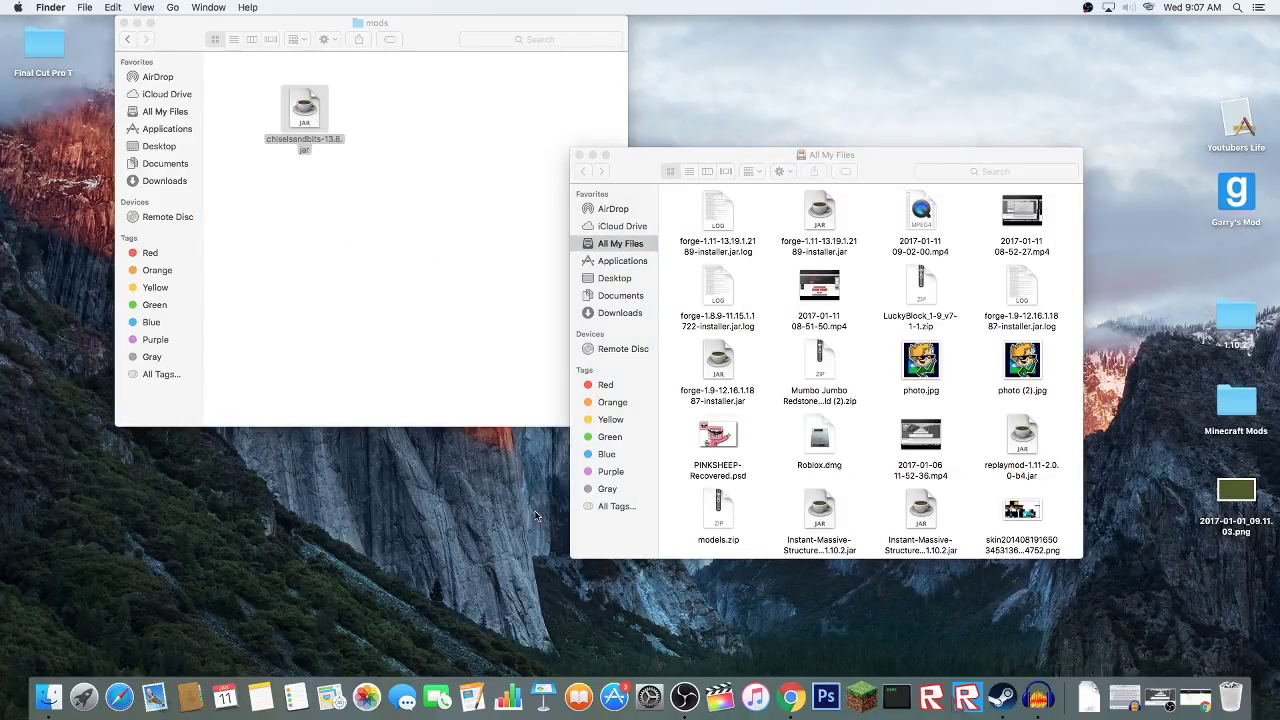
click(464, 357)
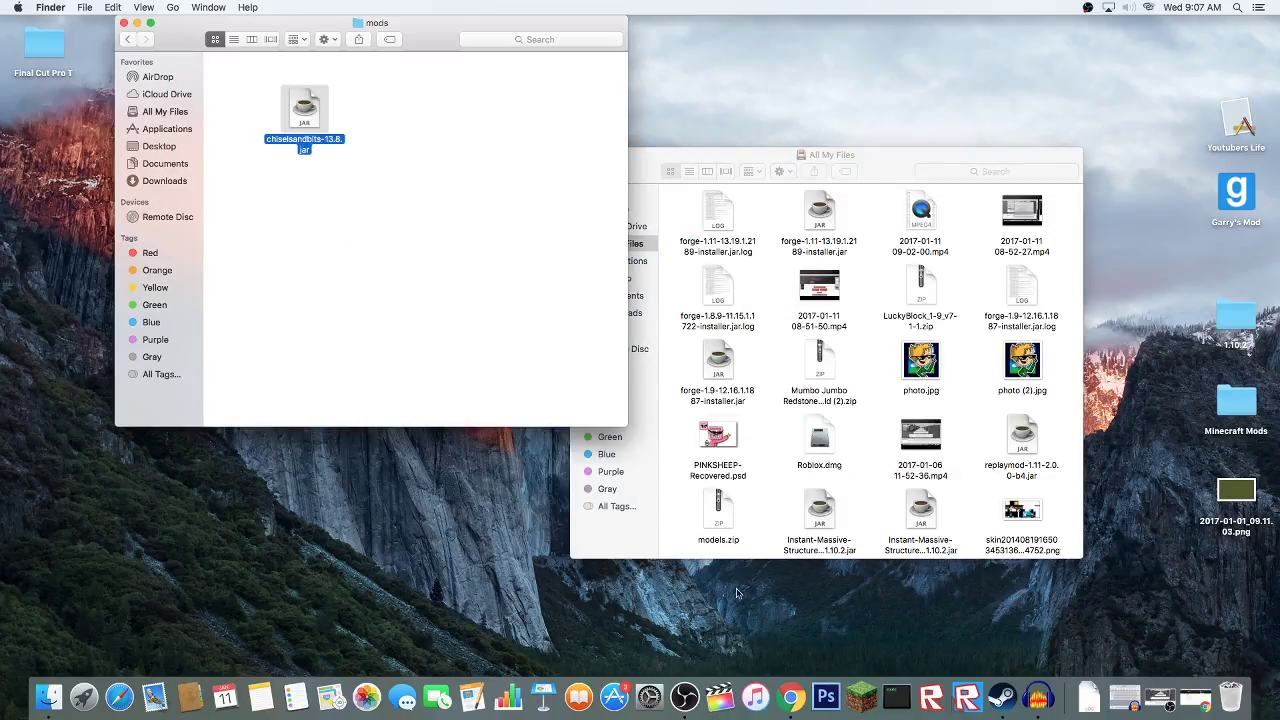
click(854, 711)
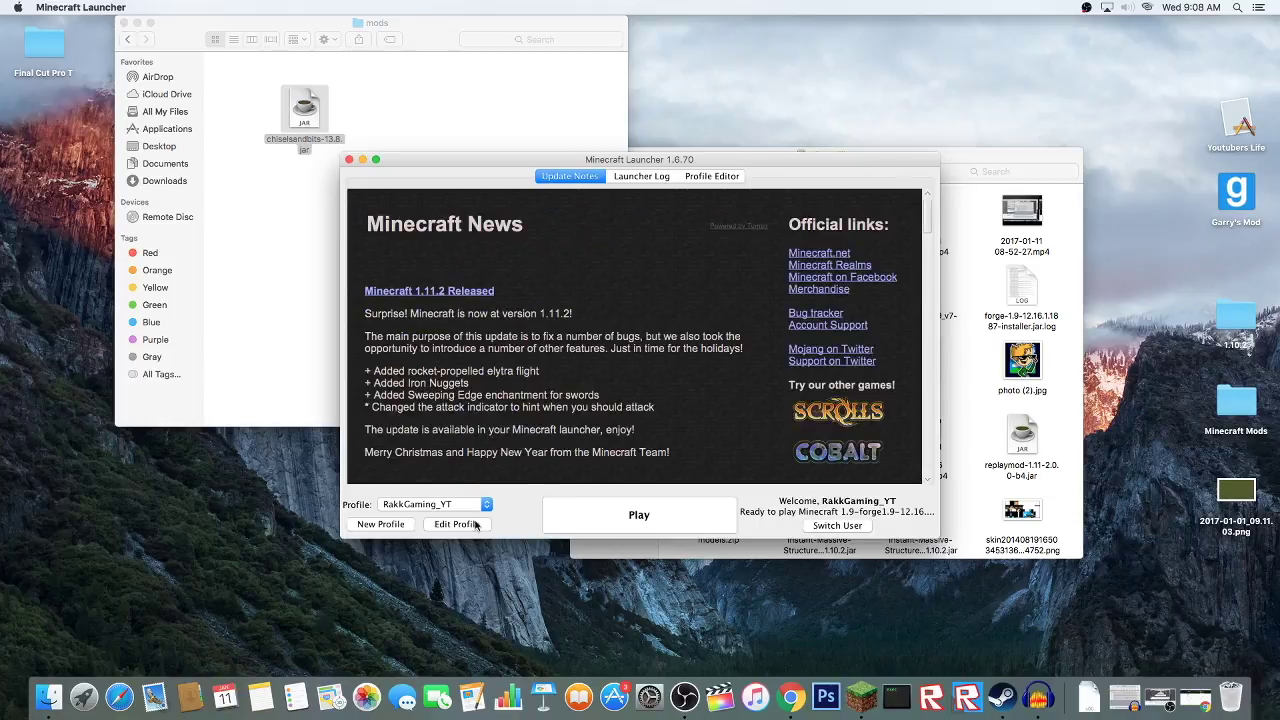
Set the profile to release 1.11-forge1.11-13.19.0.2184, save it, and play.
click(477, 526)
click(521, 401)
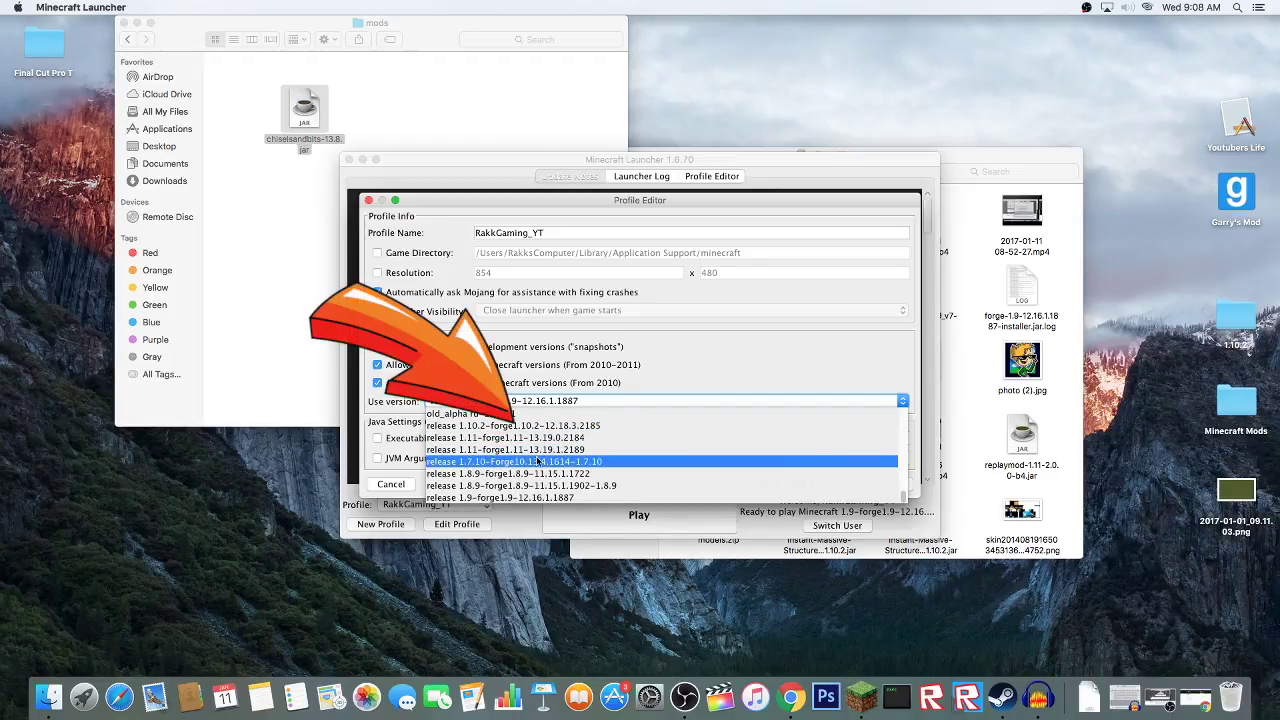
scroll(525, 450, up, 15)
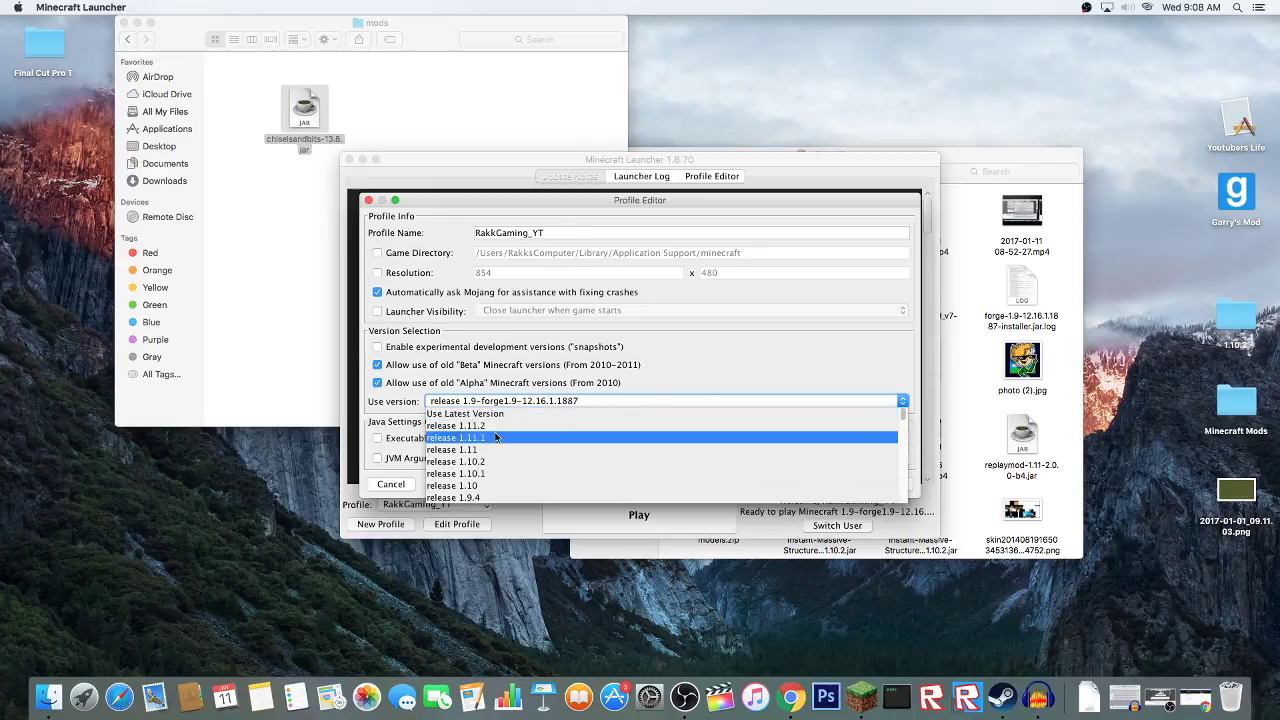
scroll(495, 440, down, 15)
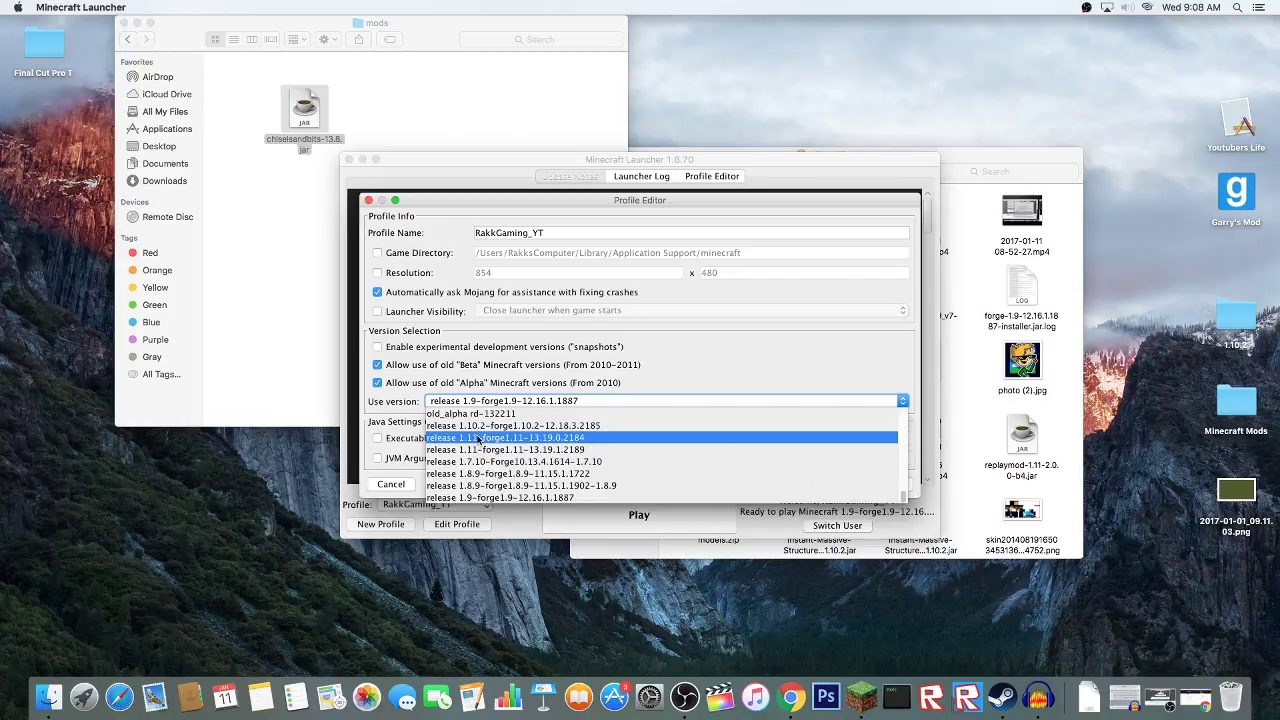
click(479, 438)
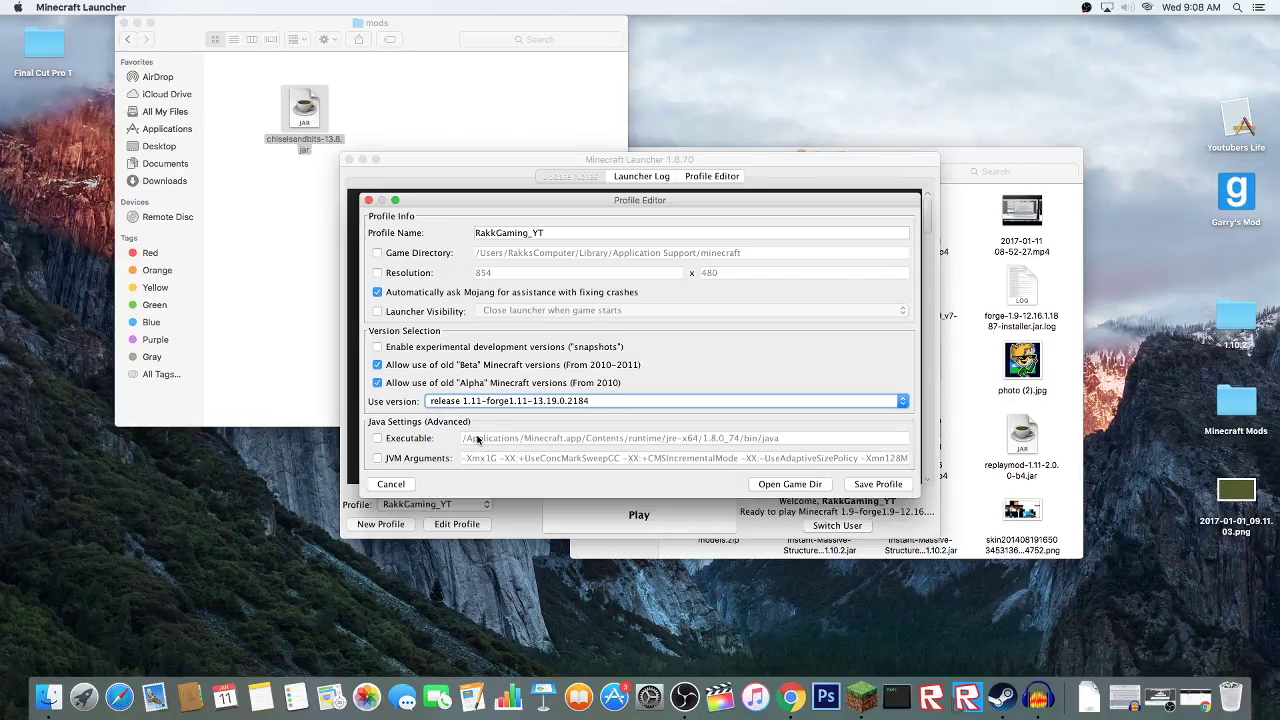
click(868, 484)
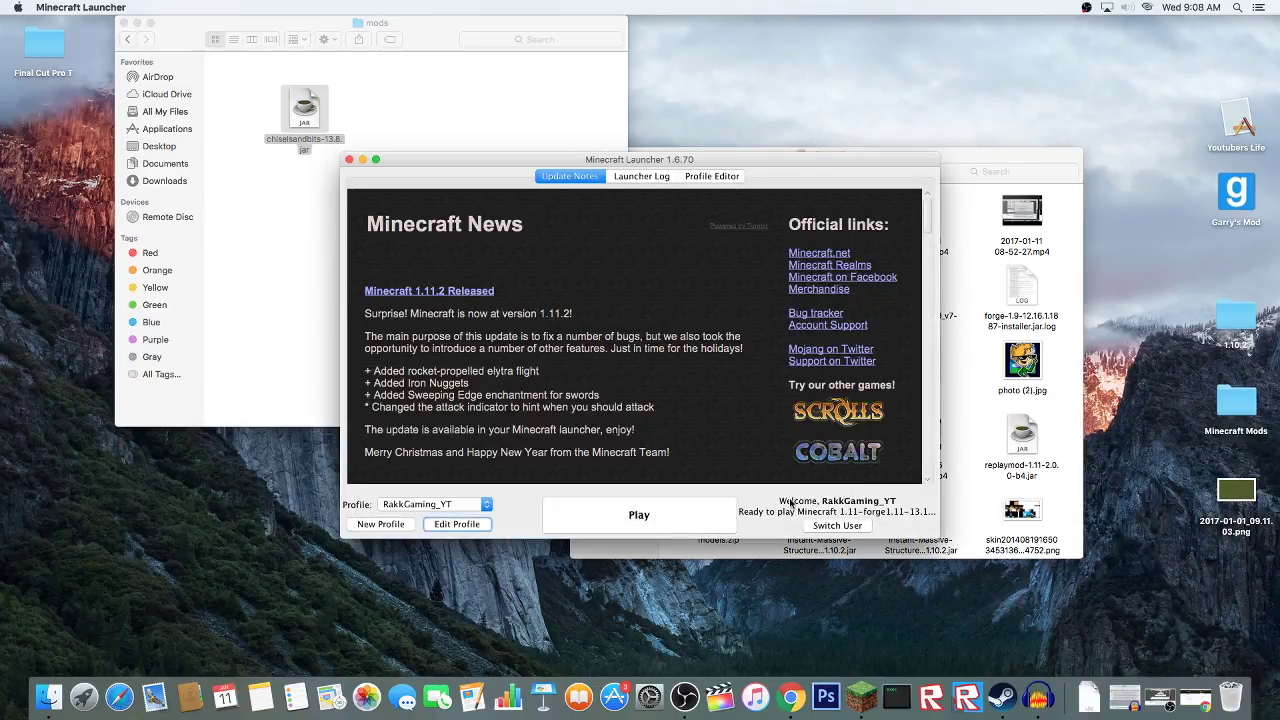
click(660, 512)
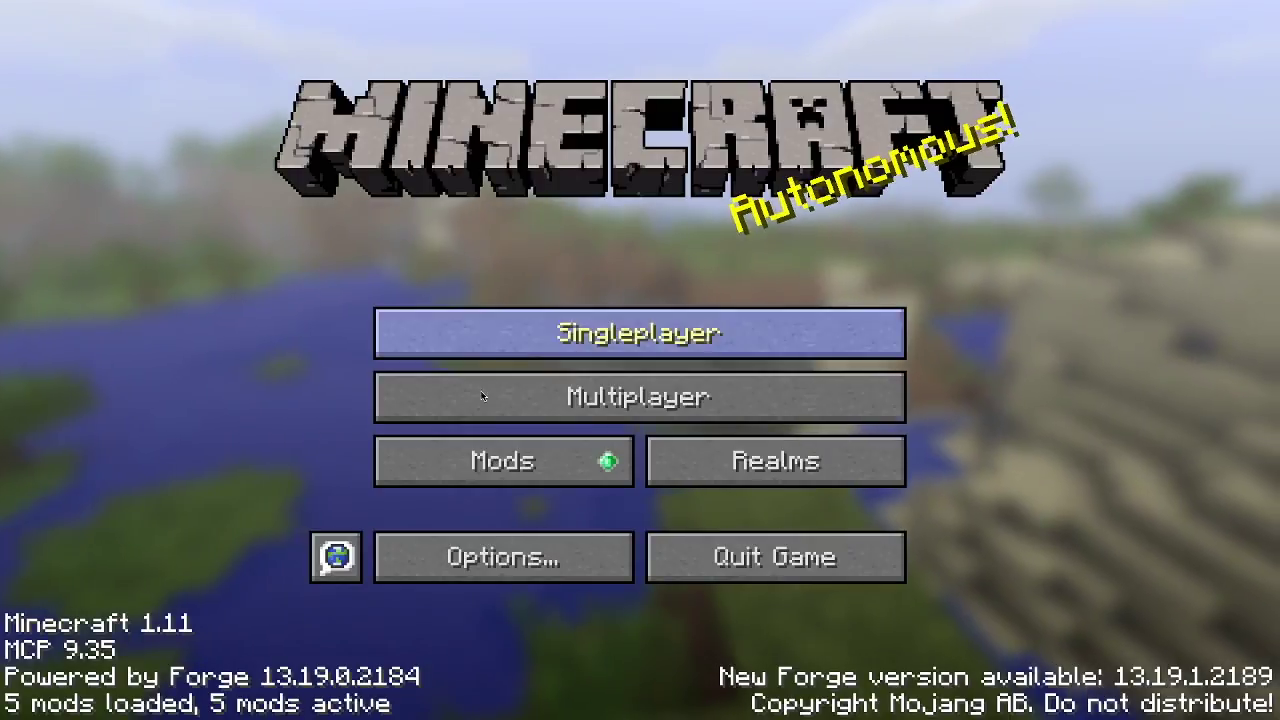
Load a saved world from Singleplayer and open the creative inventory.
click(453, 317)
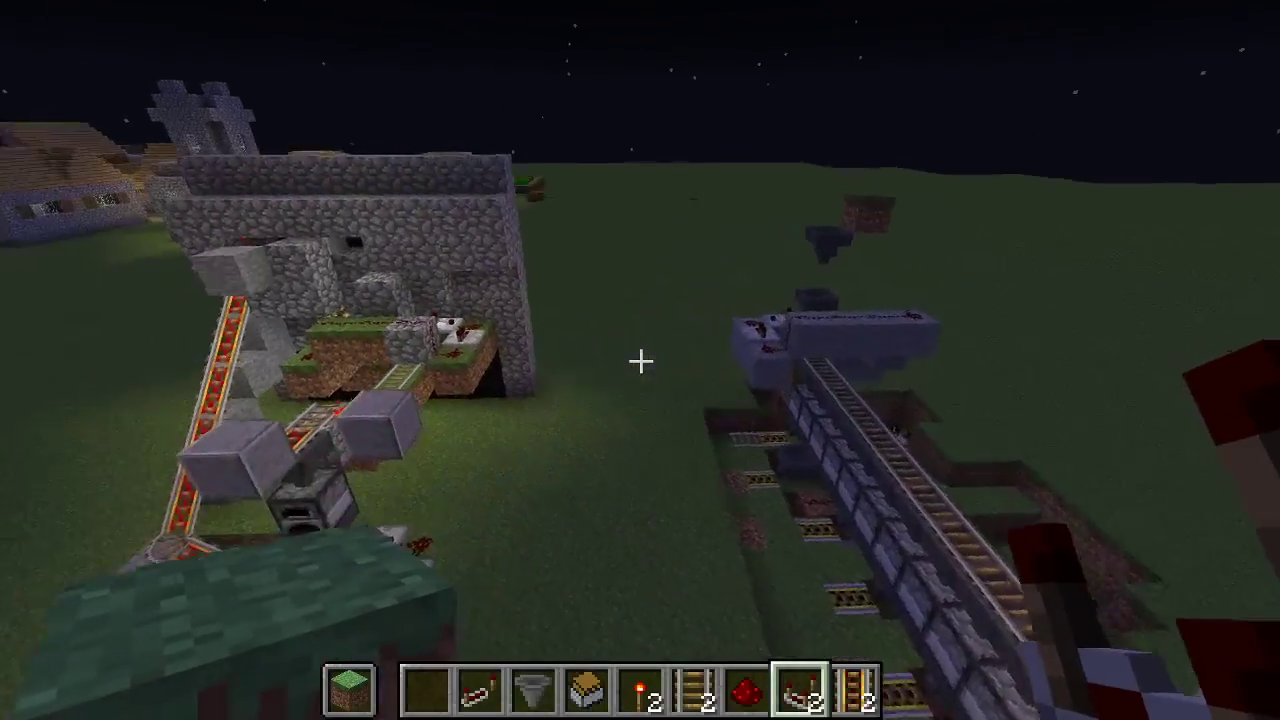
key(e)
key(e)
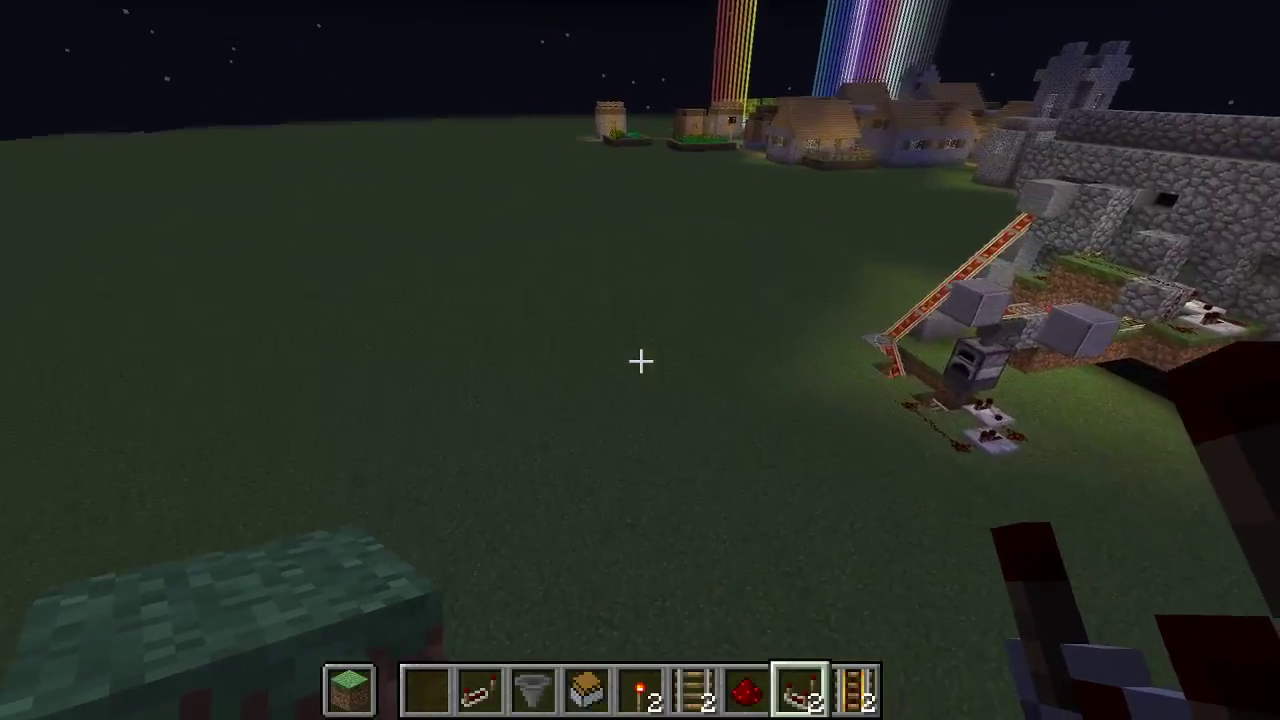
key(e)
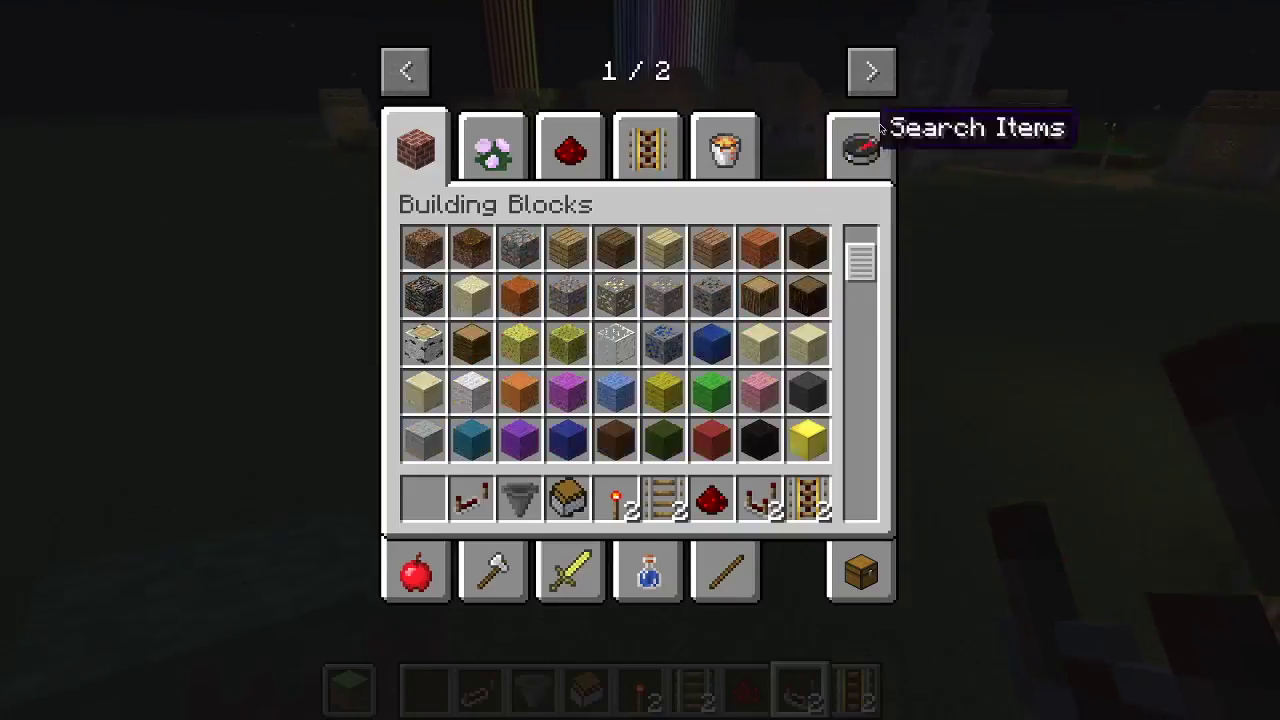
Take a spruce Chiseled Bit from the creative inventory's Chisels & Bits tab.
click(871, 71)
click(491, 148)
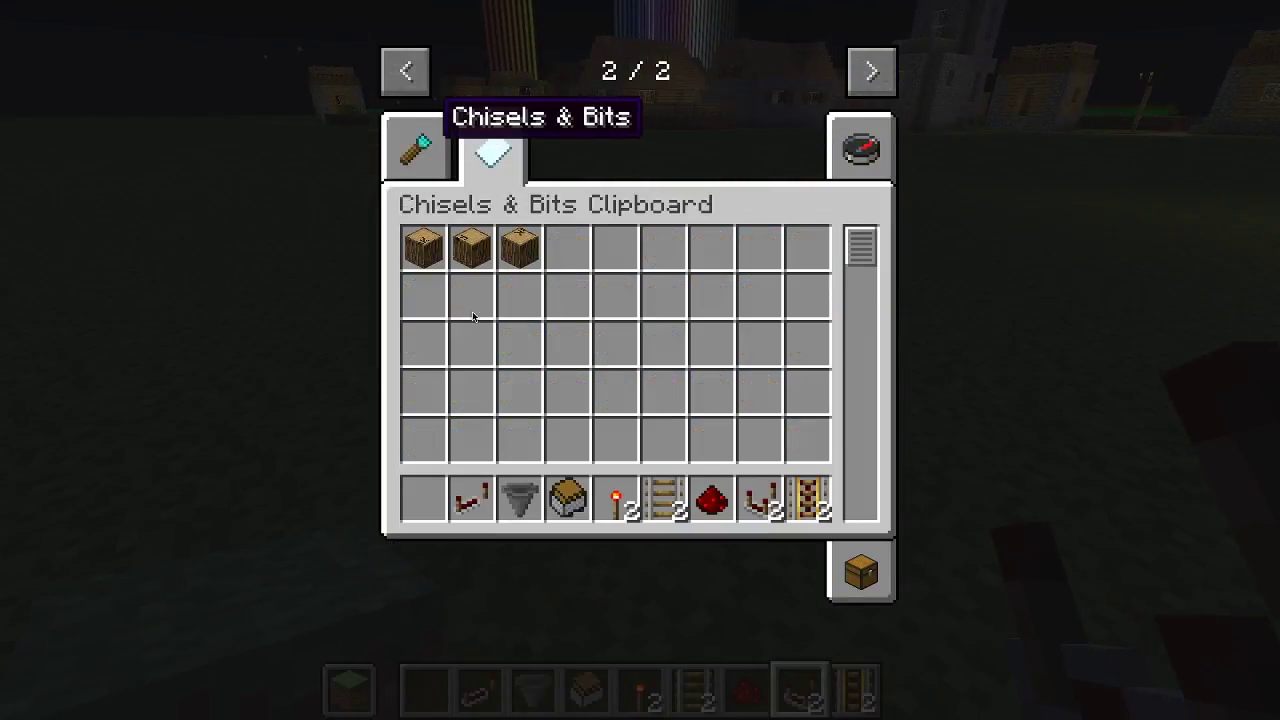
click(415, 148)
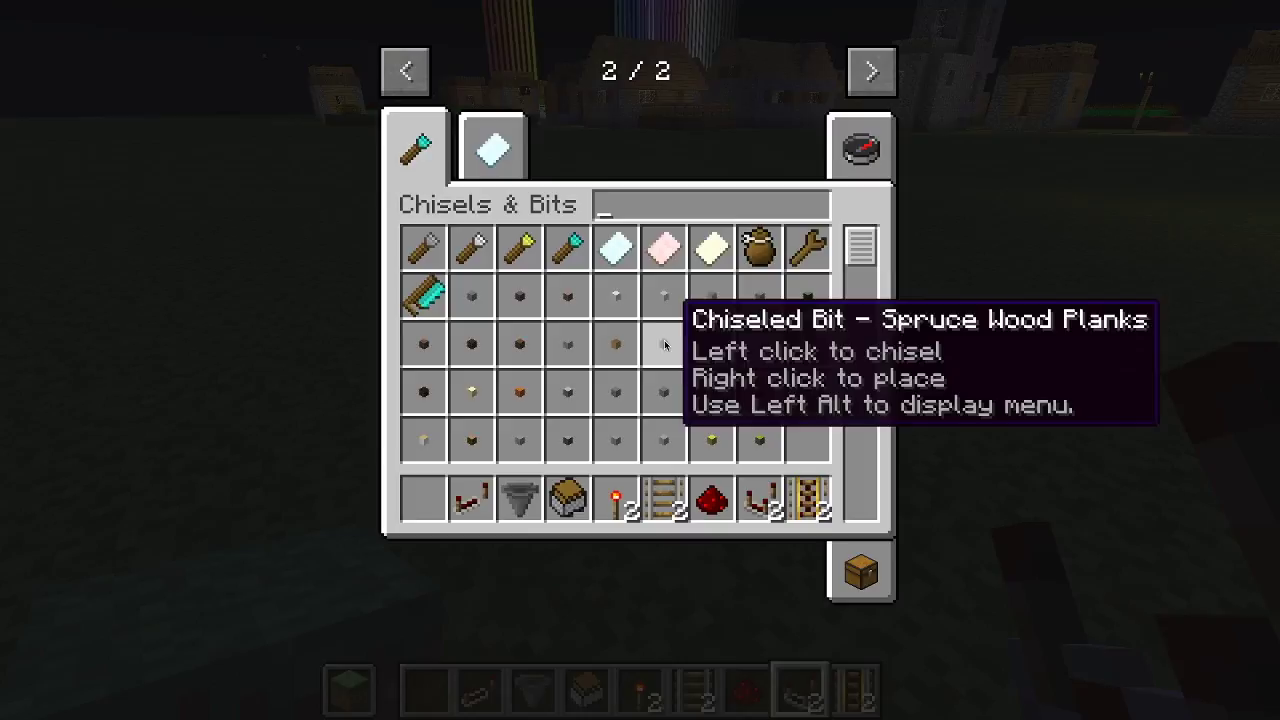
key(Escape)
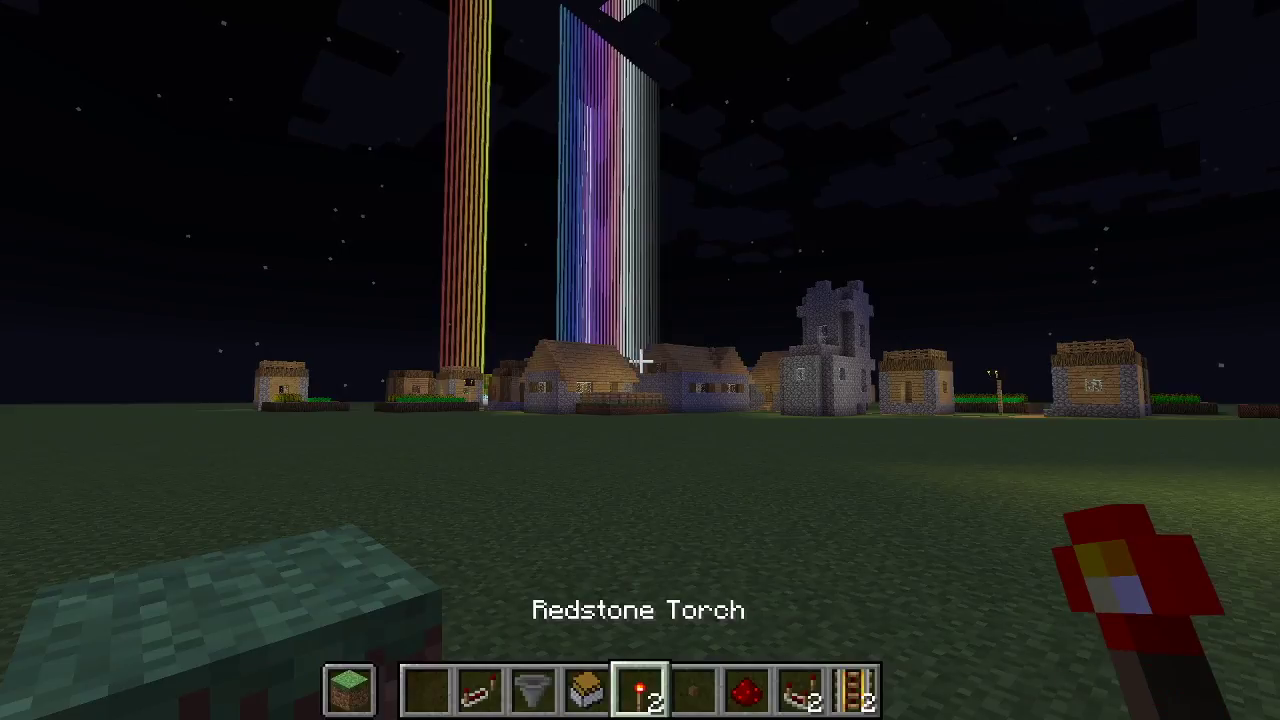
Place spruce bits on the grass in half-size cube mode.
key(r)
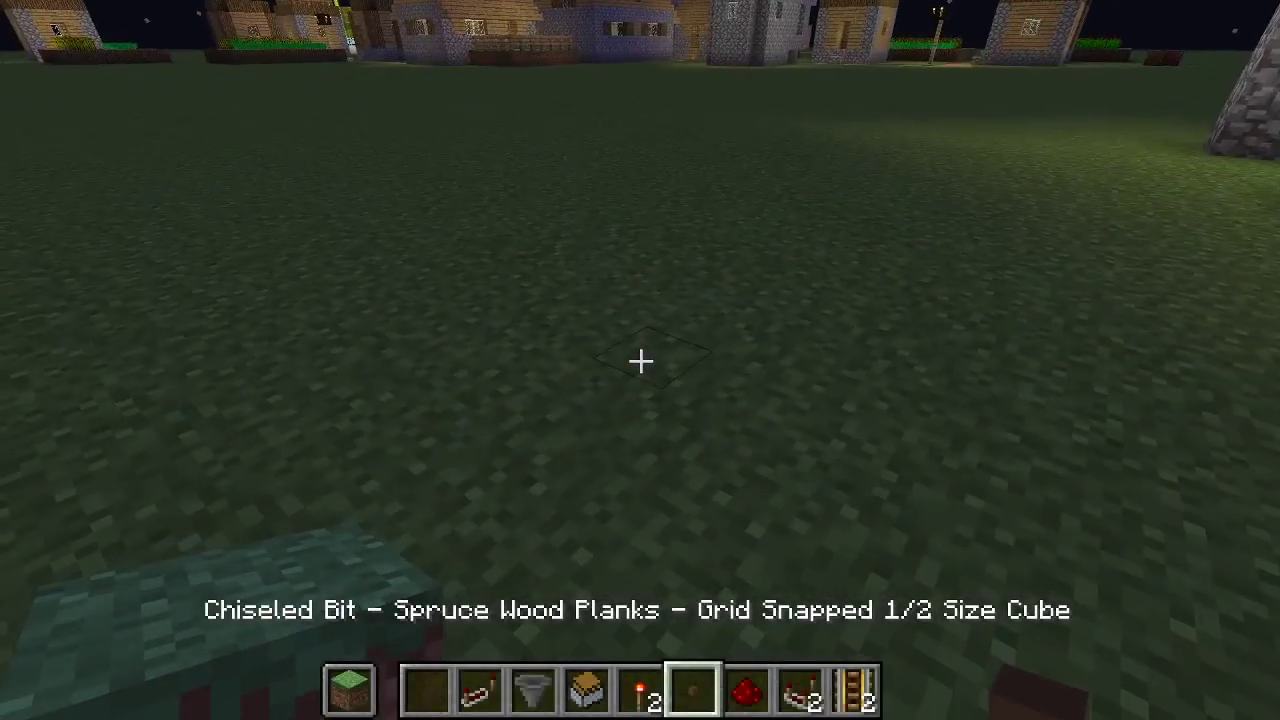
right_click(640, 360)
right_click(640, 360)
right_click(640, 360)
right_click(640, 360)
key(s)
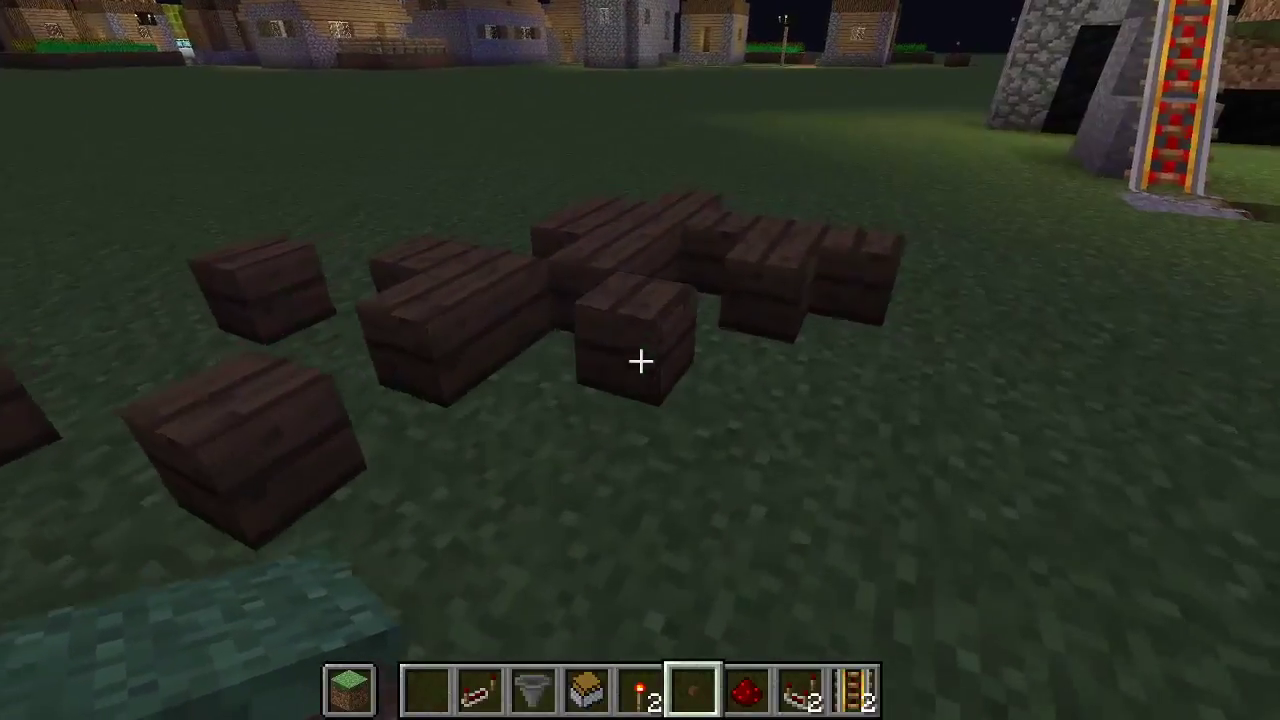
Switch to single-bit mode and place several tiny spruce bits near the planks.
key(r)
click(656, 268)
right_click(640, 360)
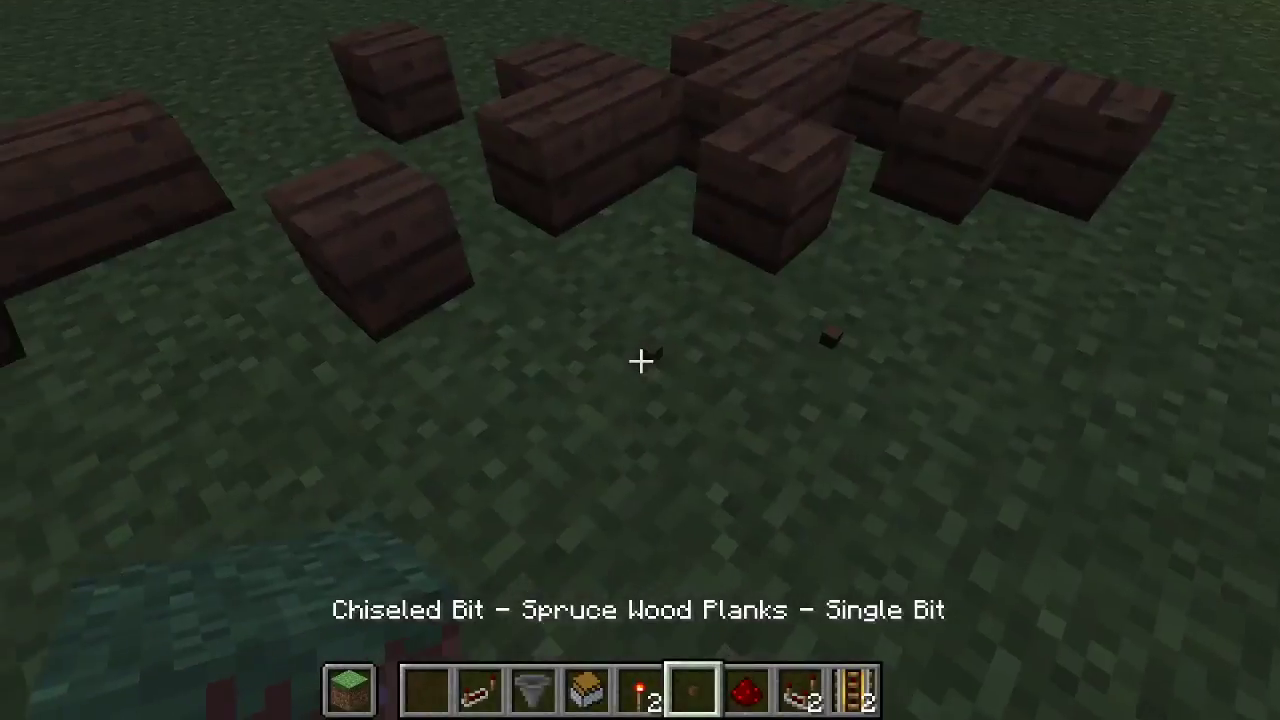
right_click(640, 360)
right_click(640, 360)
right_click(640, 360)
right_click(640, 360)
right_click(640, 360)
right_click(640, 360)
key(w)
right_click(640, 360)
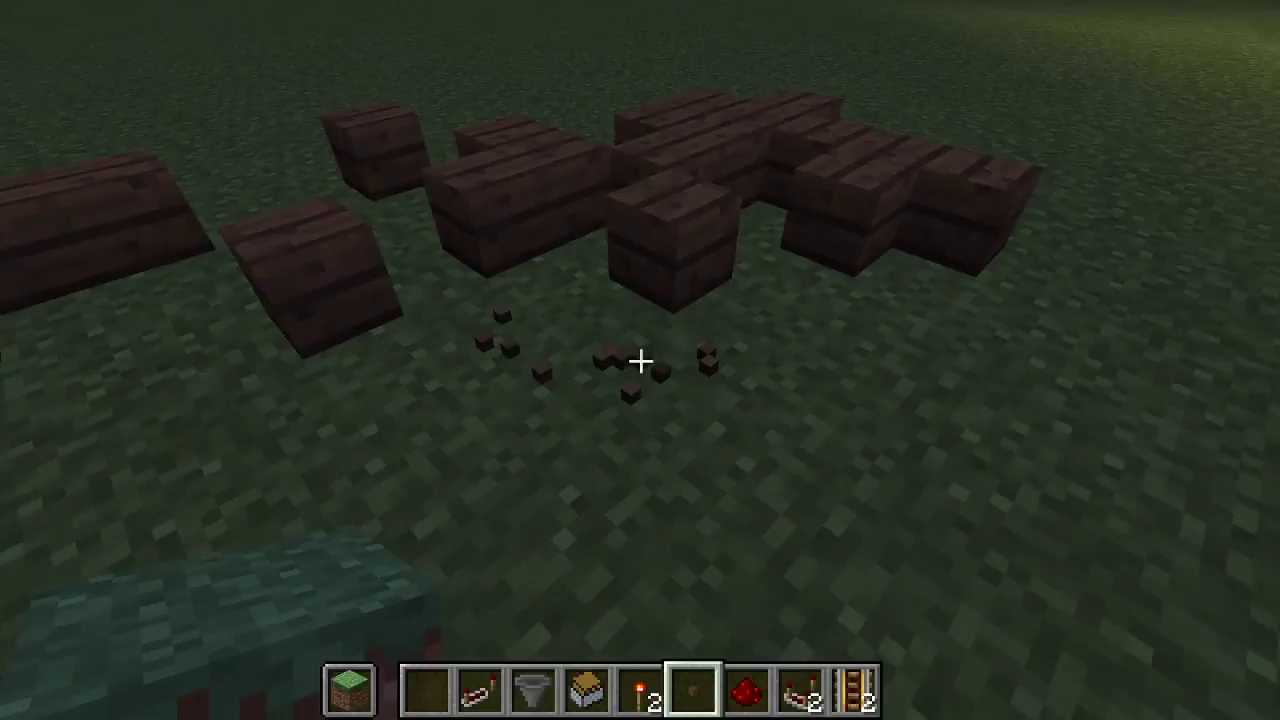
right_click(640, 360)
right_click(640, 360)
right_click(640, 360)
right_click(640, 360)
right_click(640, 360)
right_click(640, 360)
key(s)
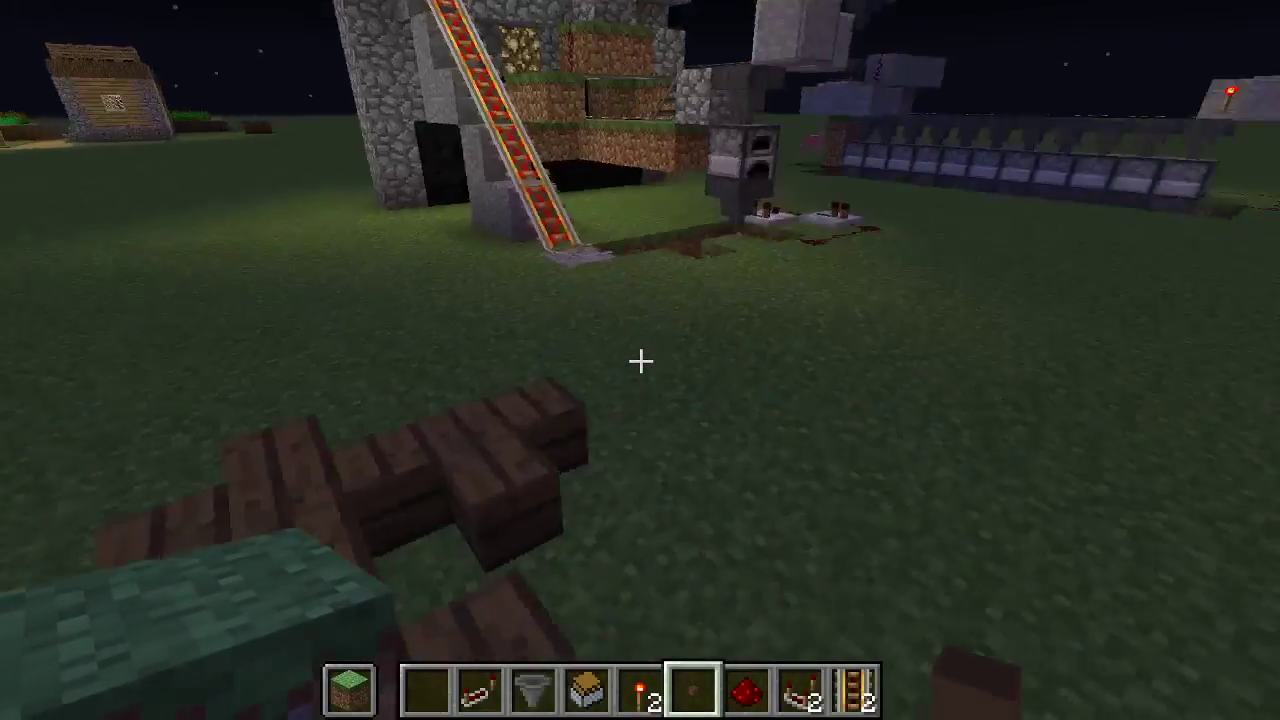
Walk around the placed spruce bits in third-person view, then return to first person.
key(w)
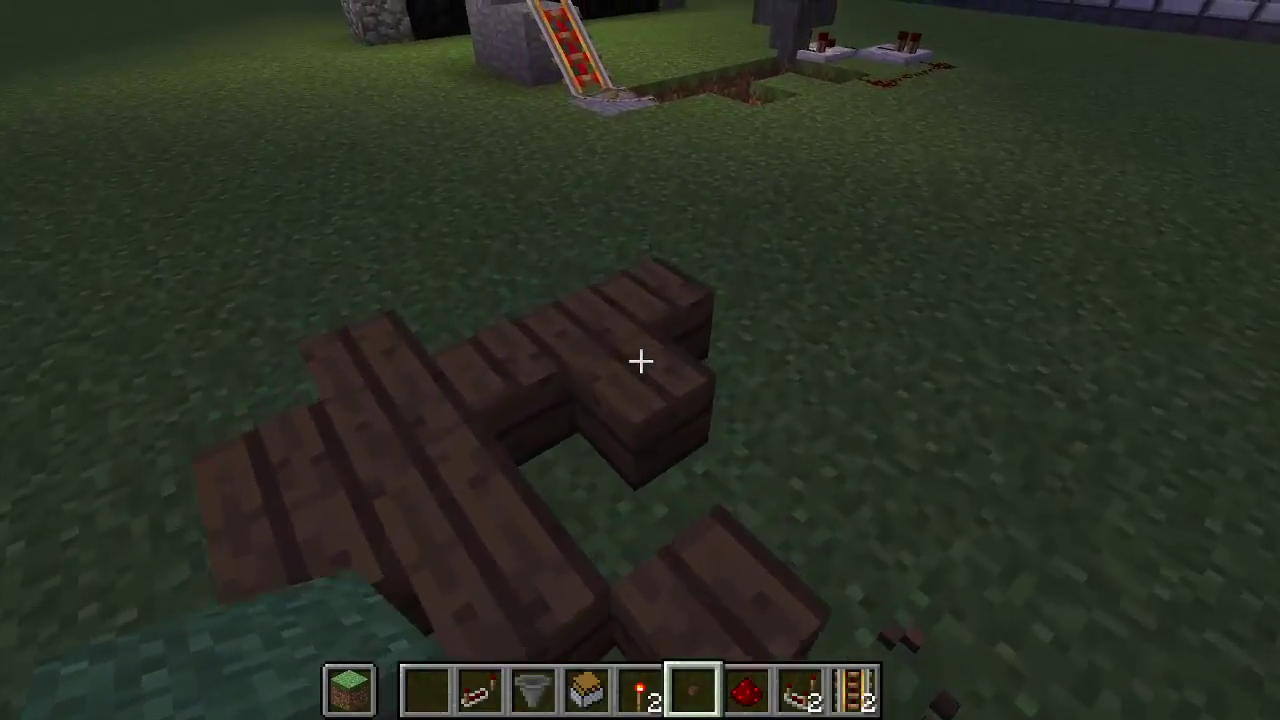
key(F5)
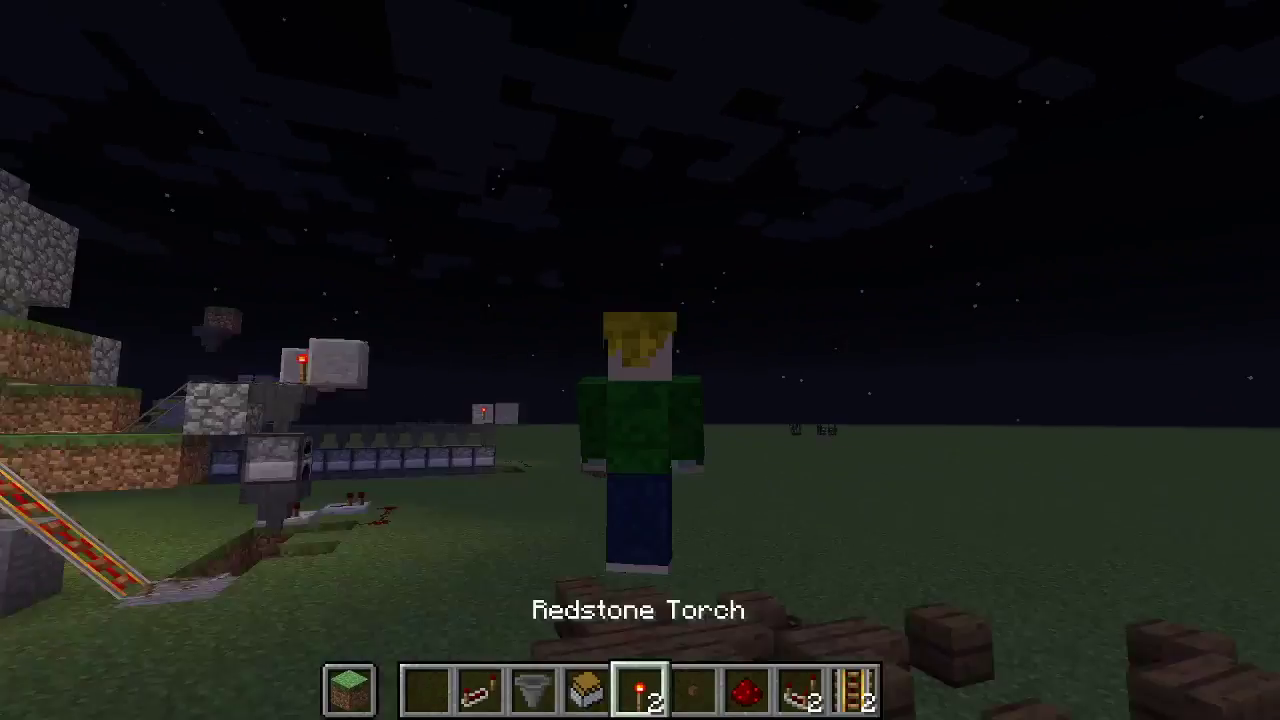
key(w)
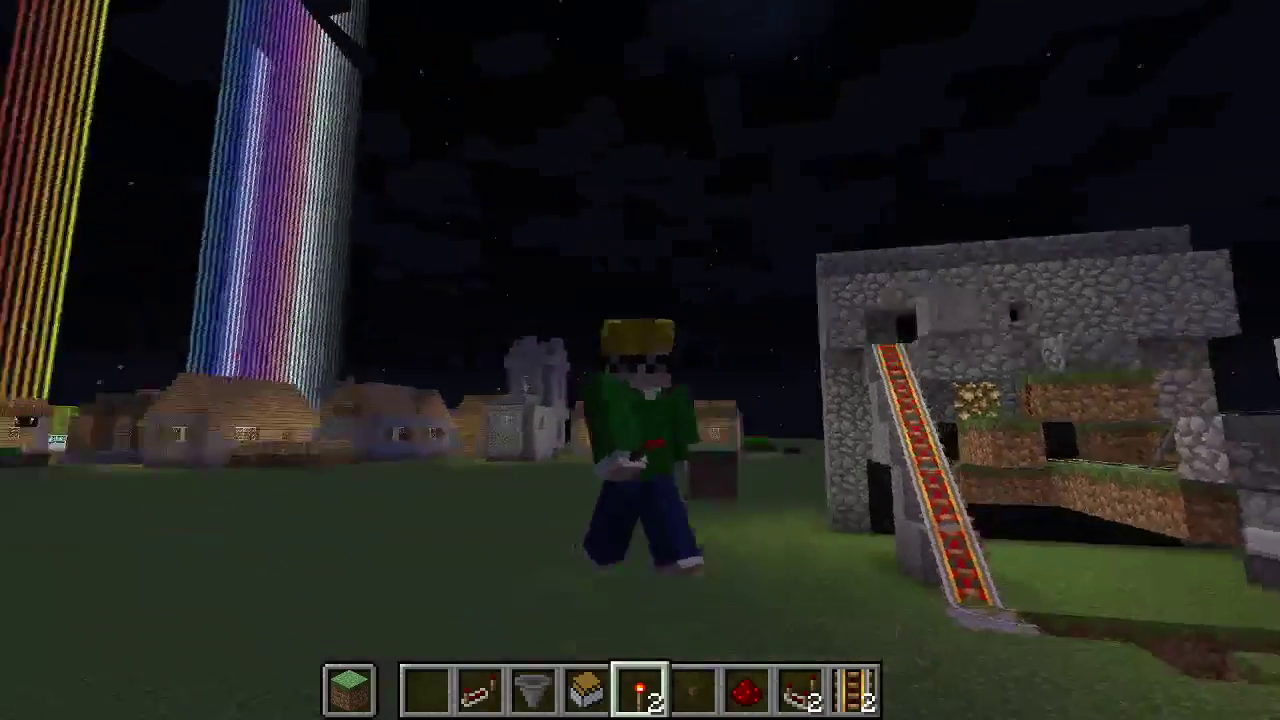
key(w)
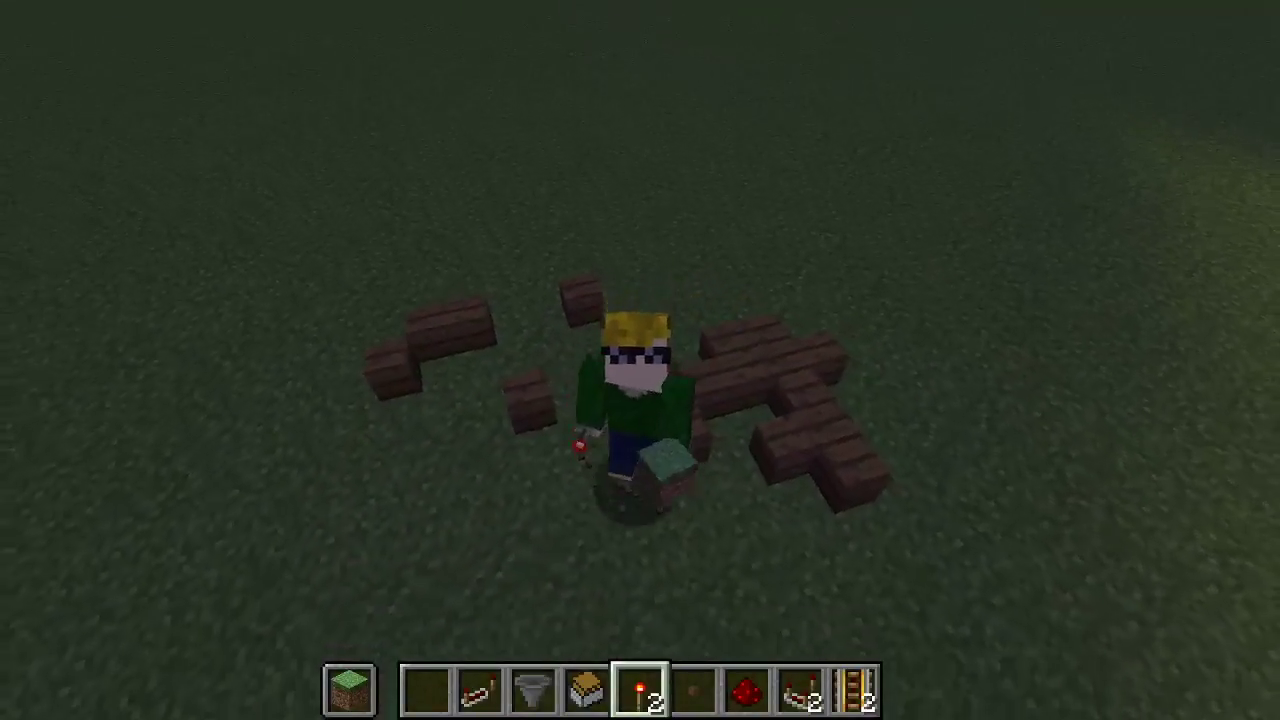
key(w)
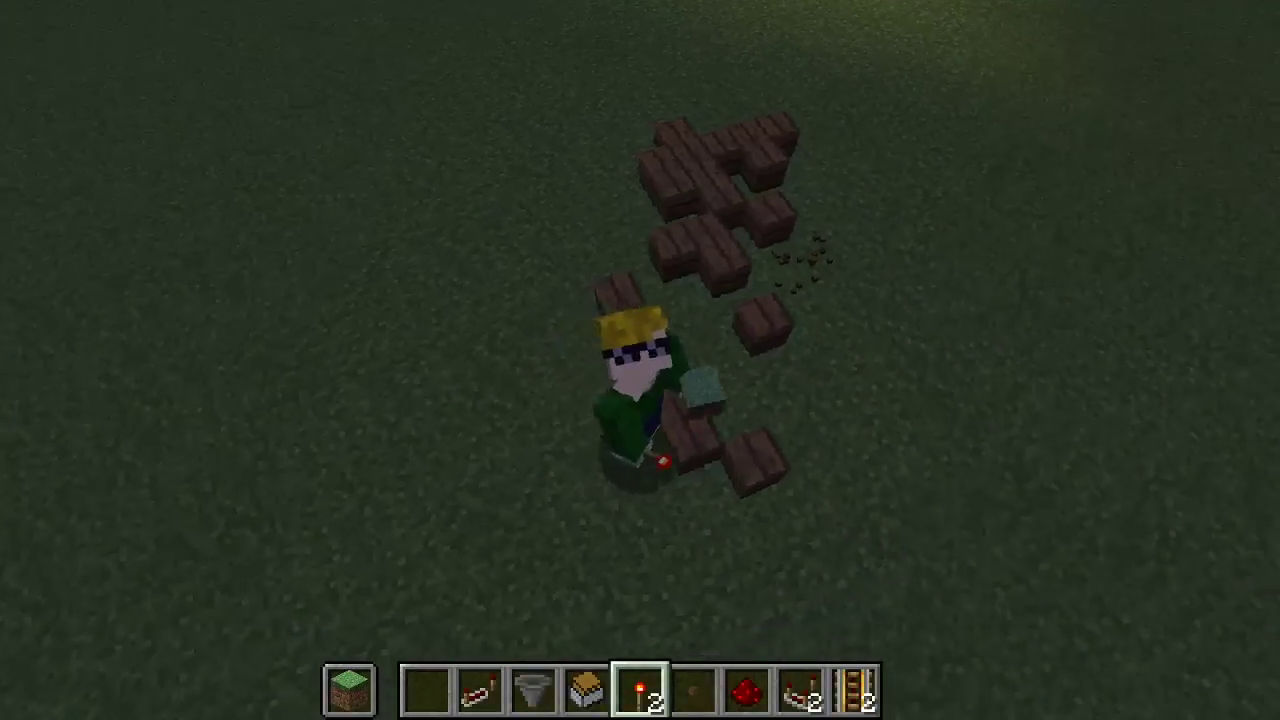
key(w)
key(w)
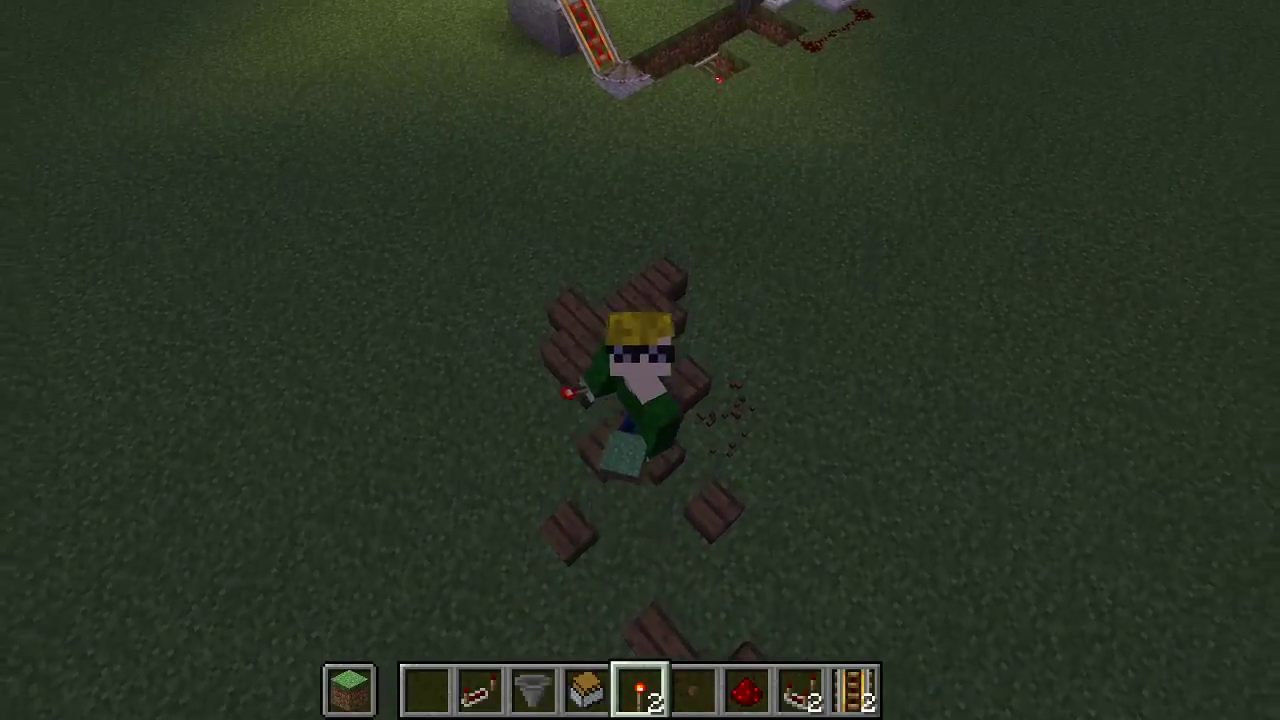
key(w)
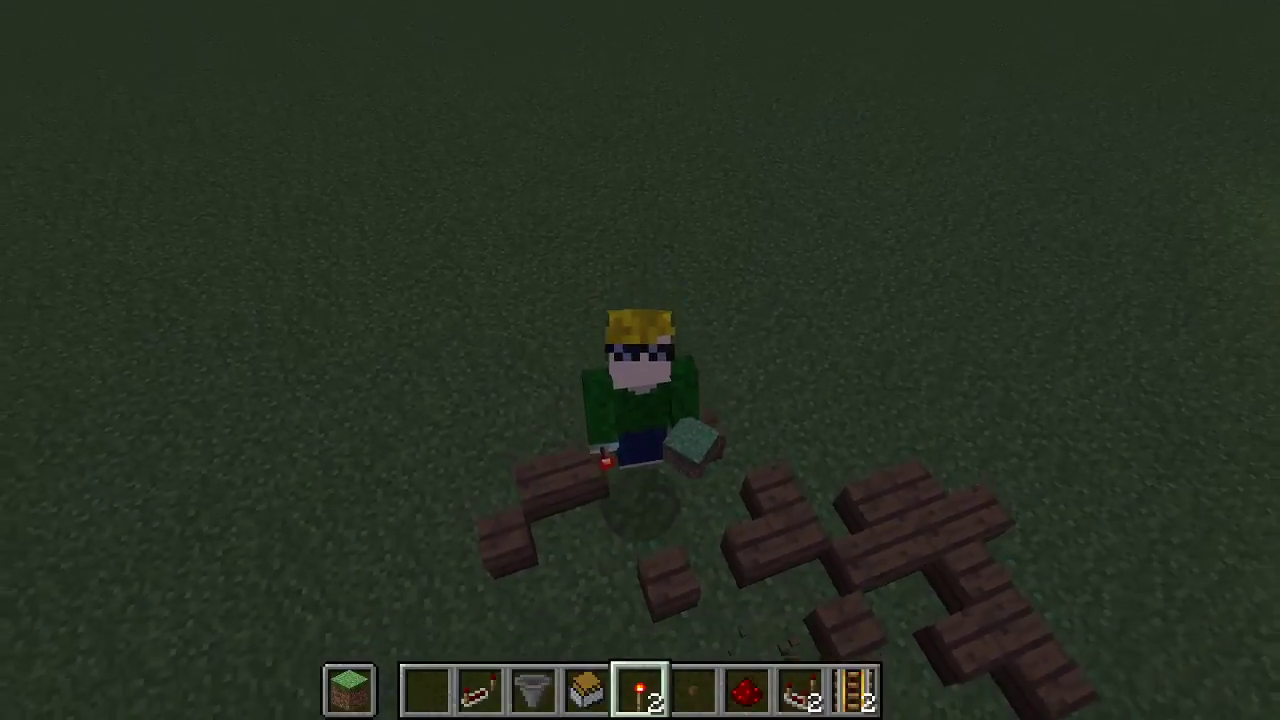
key(w)
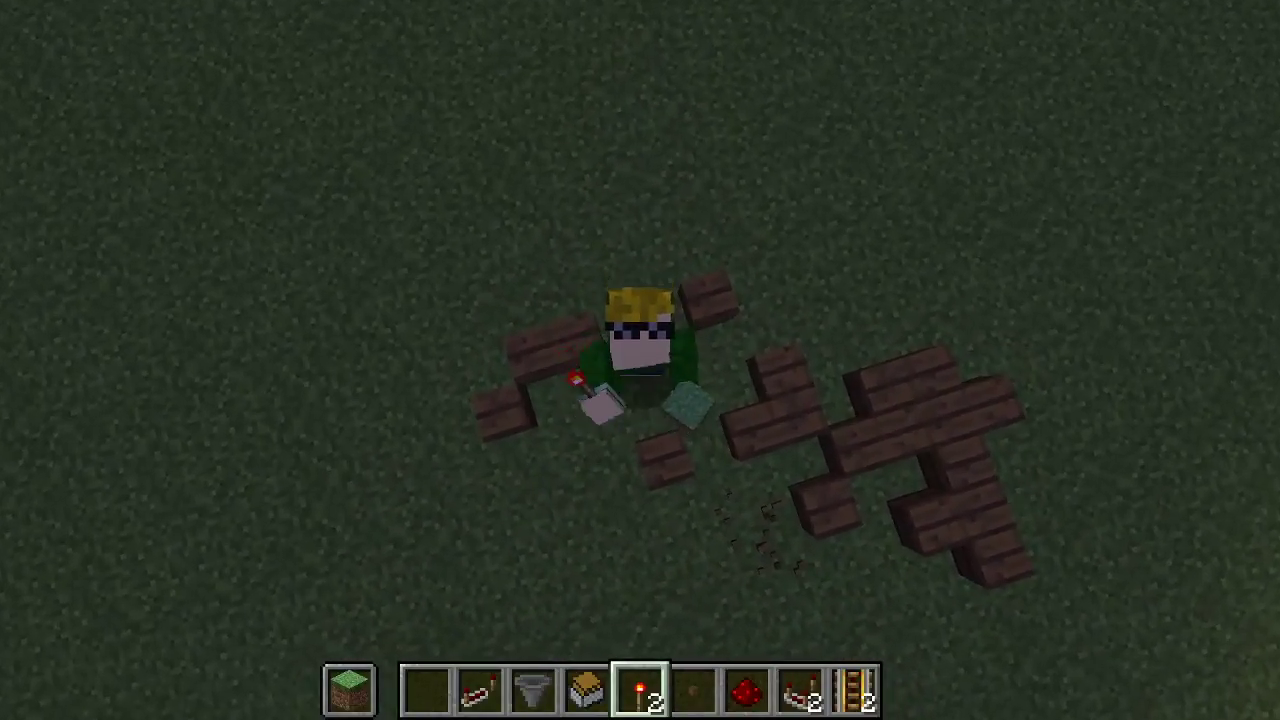
key(F5)
scroll(640, 360, down, 1)
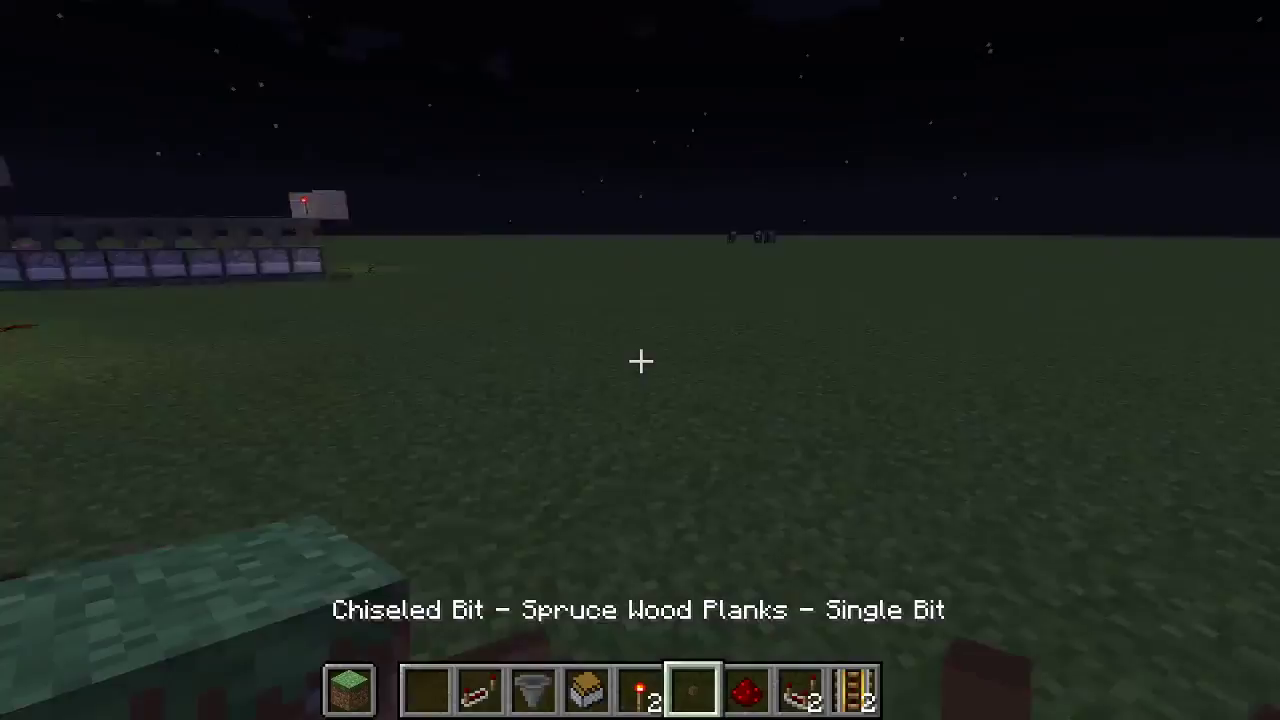